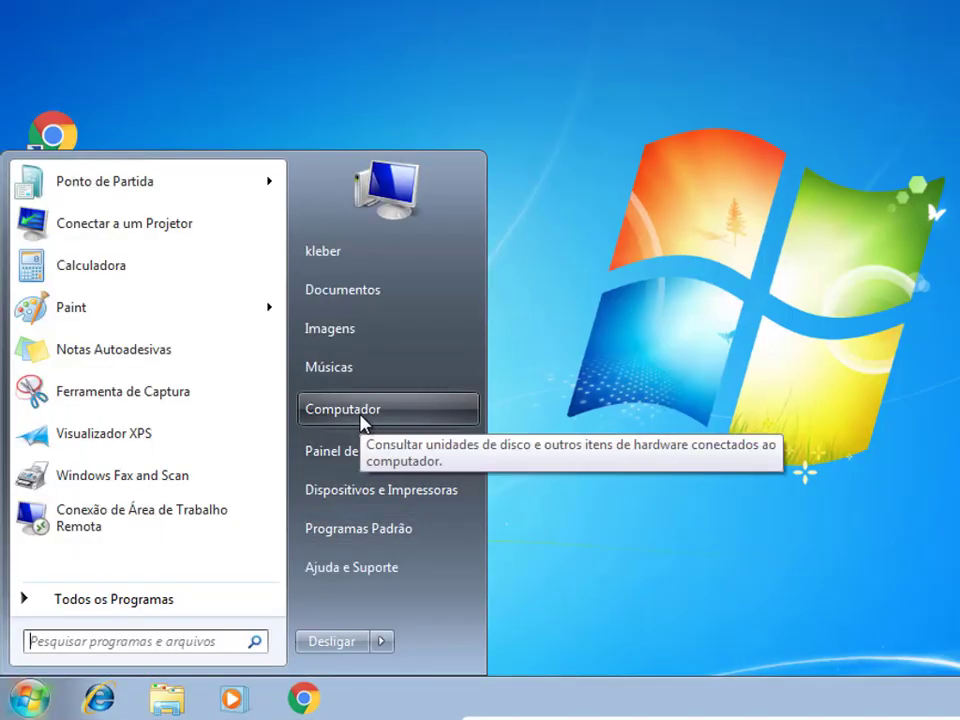
Step: Open Computer Management for this computer, widen its navigation tree and show the Device Manager (Gerenciador de Dispositivos)
right_click(363, 425)
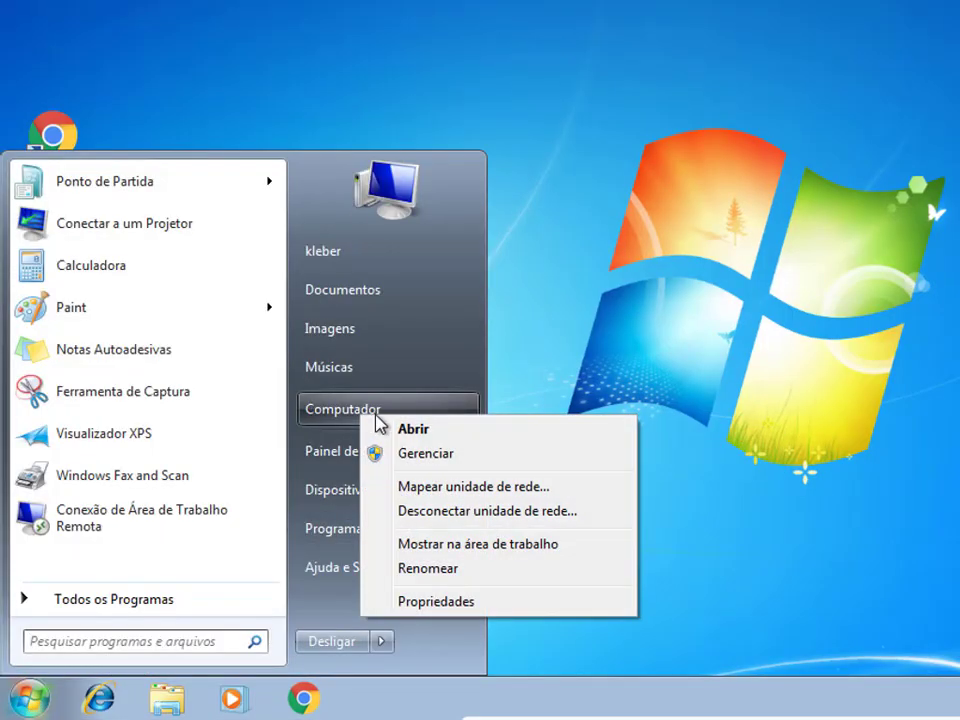
left_click(426, 453)
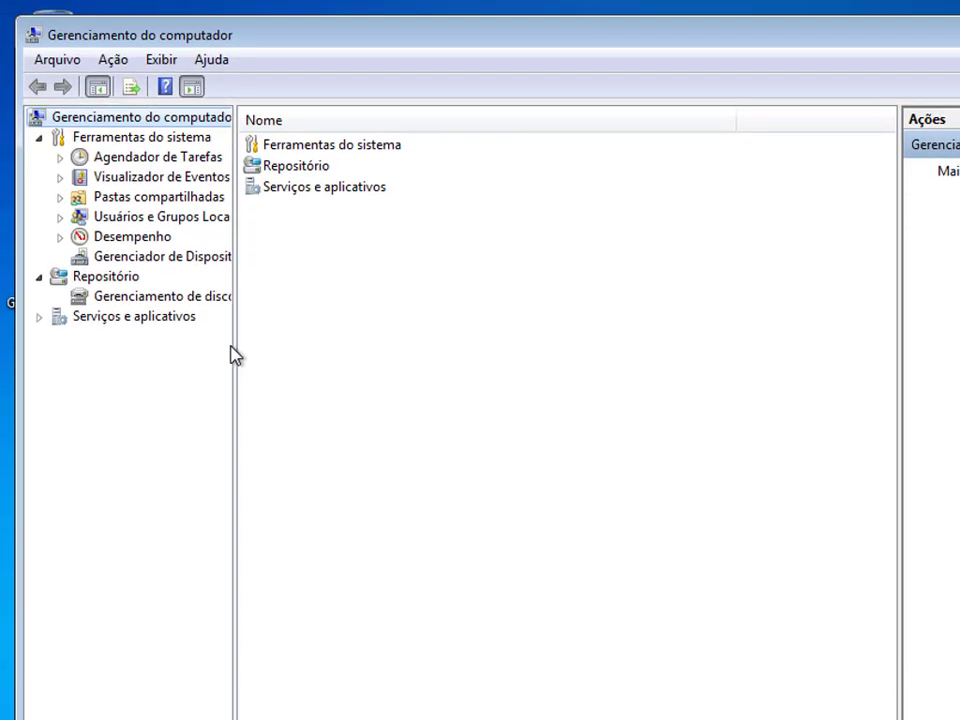
left_click_drag(236, 343, 296, 343)
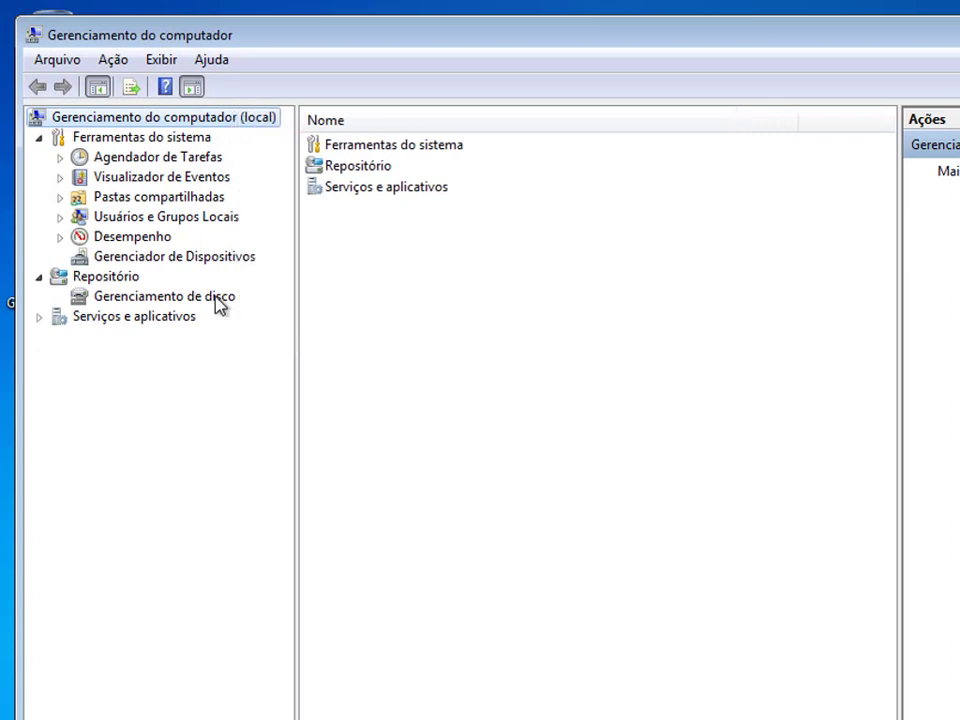
left_click(200, 259)
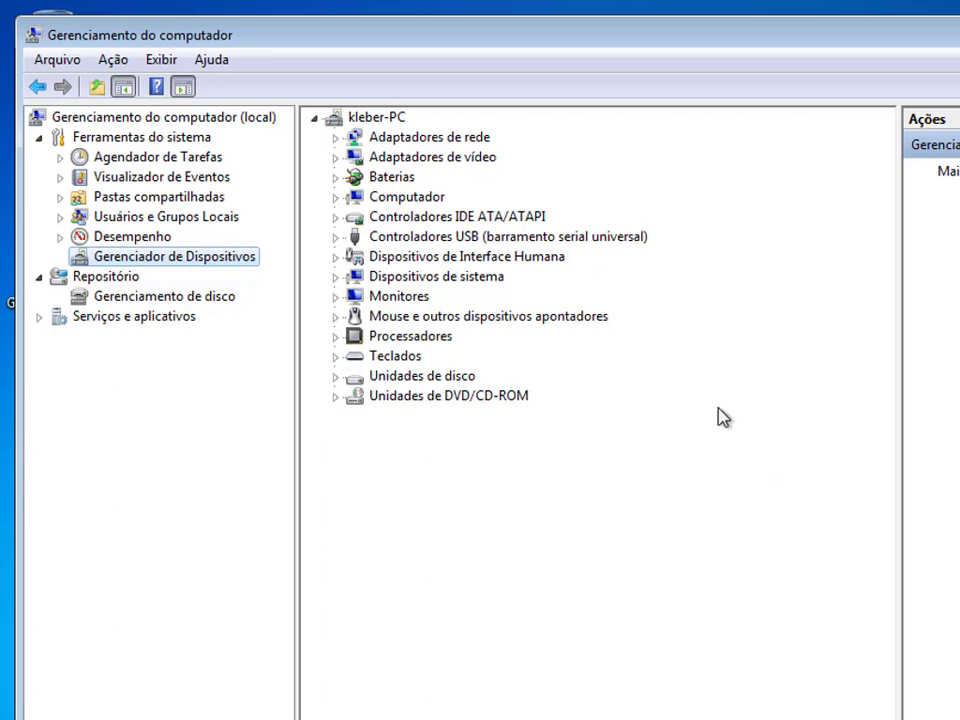
Step: Disable the Intel(R) PRO/1000 MT Desktop Adapter among the network adapters, and re-enable it
left_click(336, 137)
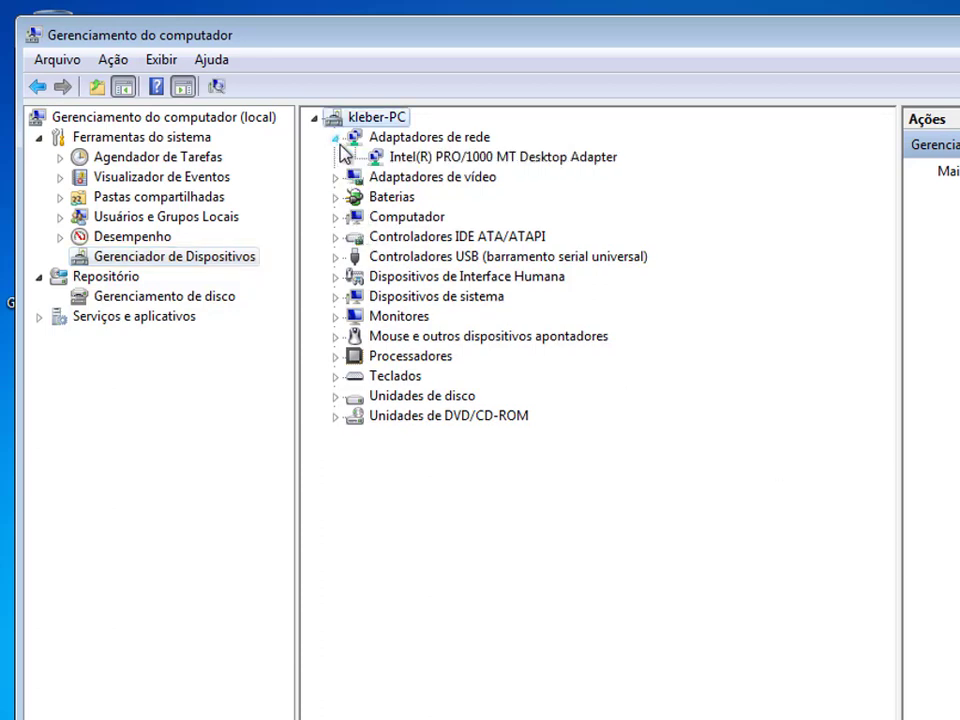
right_click(441, 160)
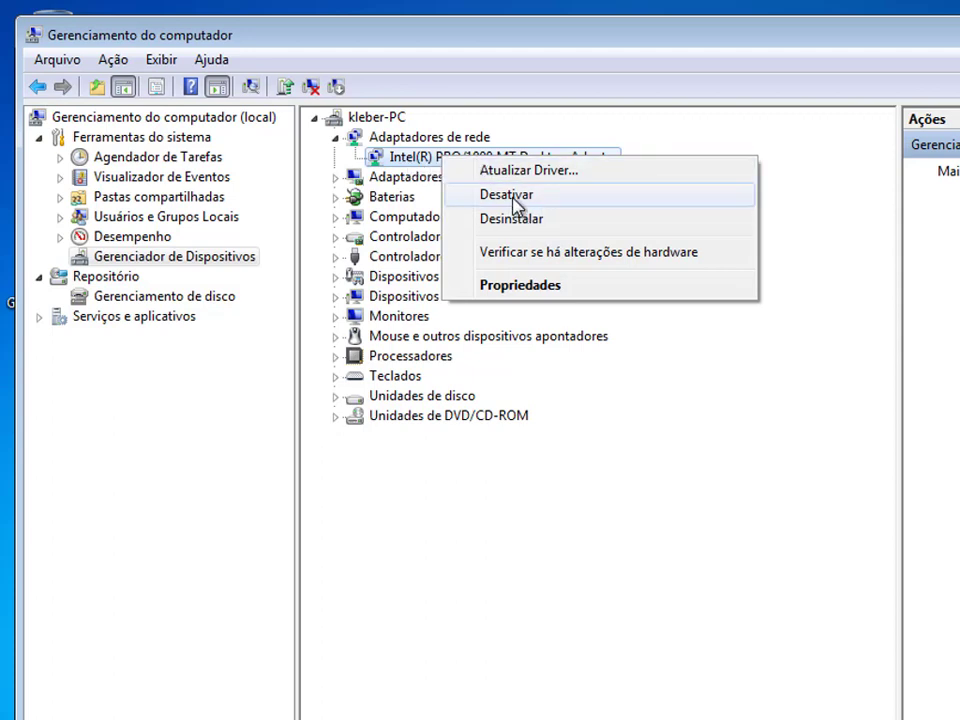
left_click(508, 194)
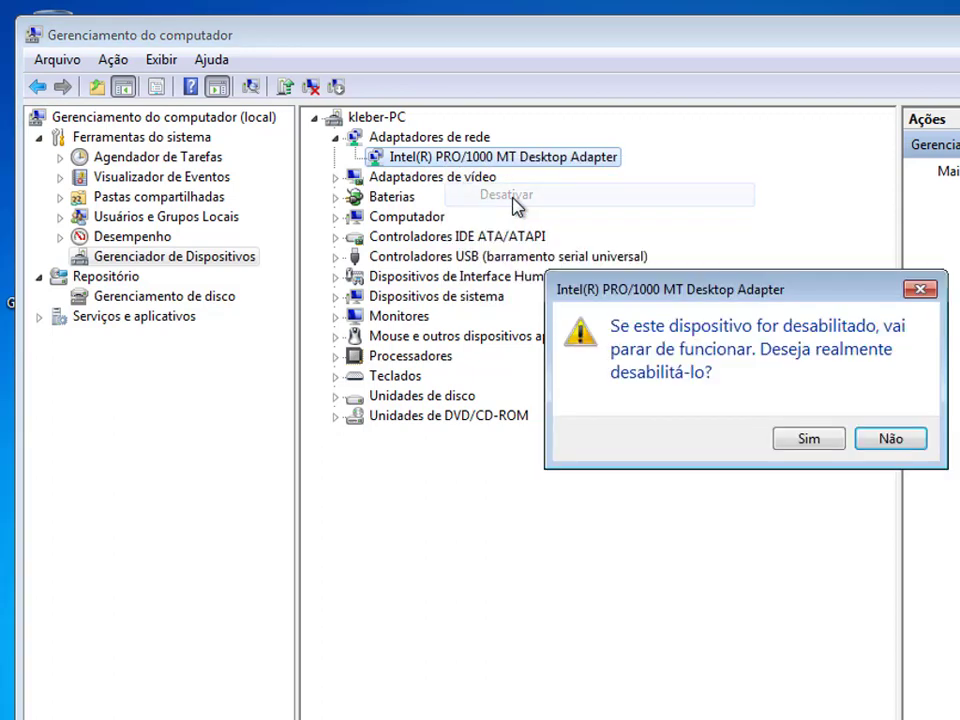
left_click(808, 441)
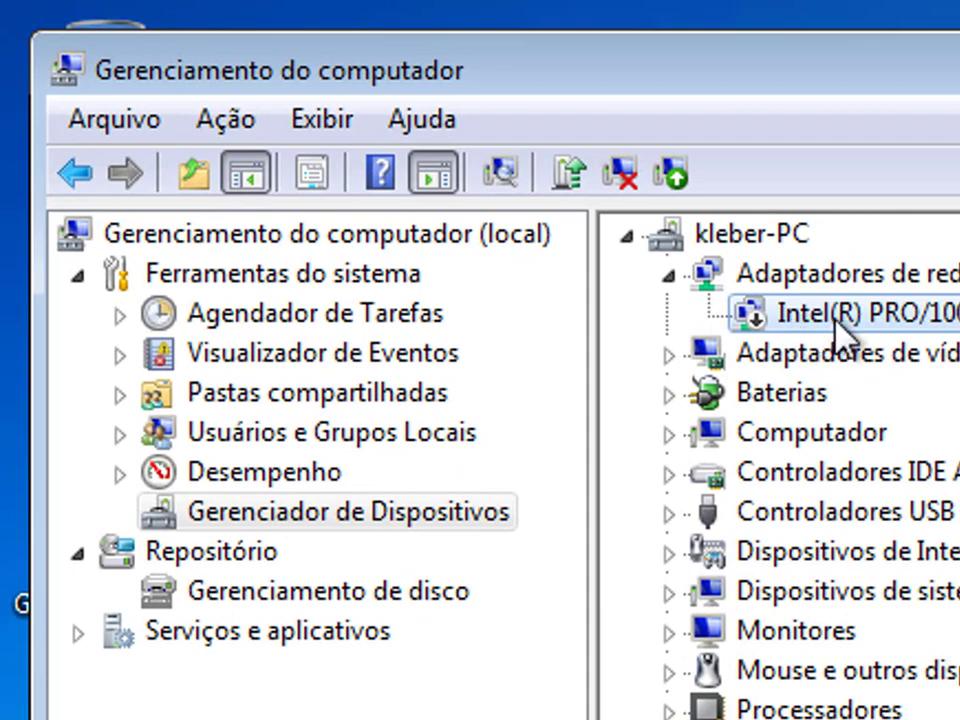
right_click(836, 322)
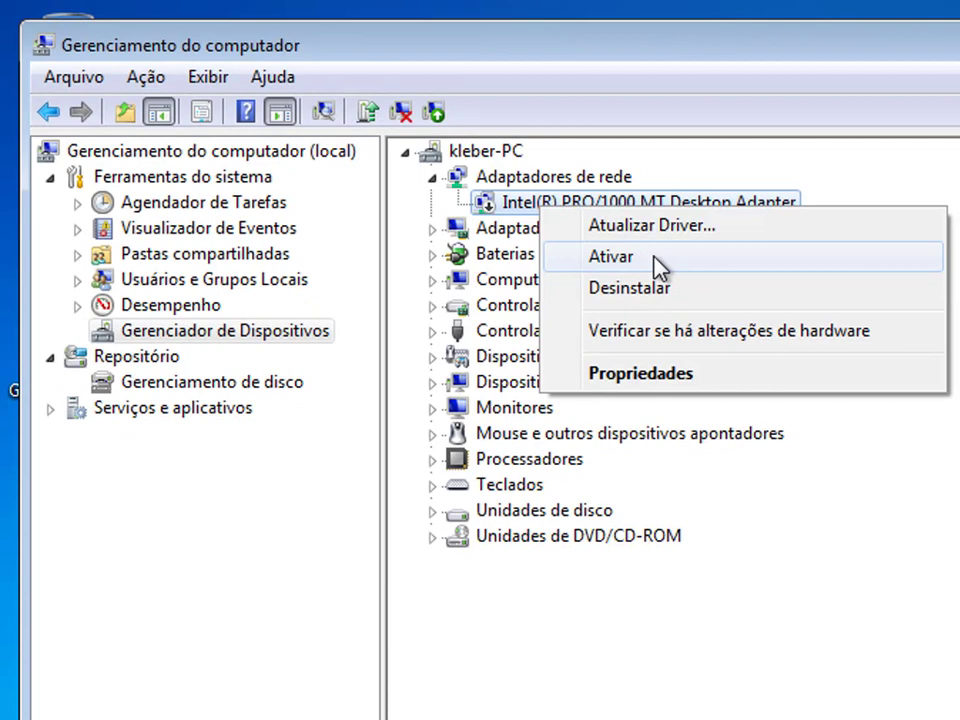
left_click(657, 260)
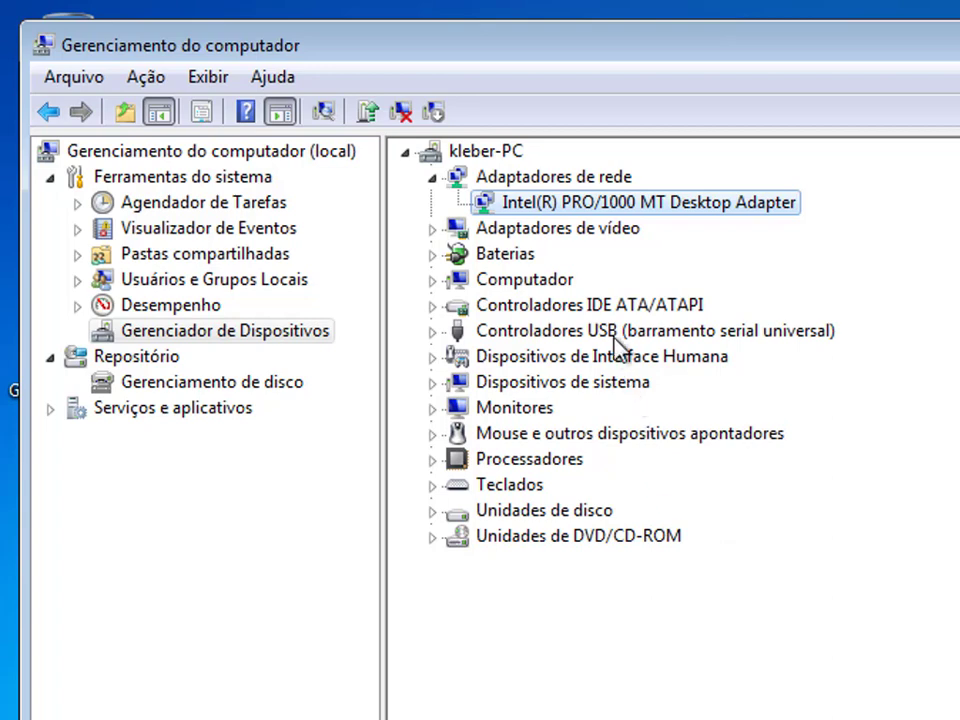
Step: Check the actions available for the USB Mass Storage Device among the USB controllers
key("ctrl+f")
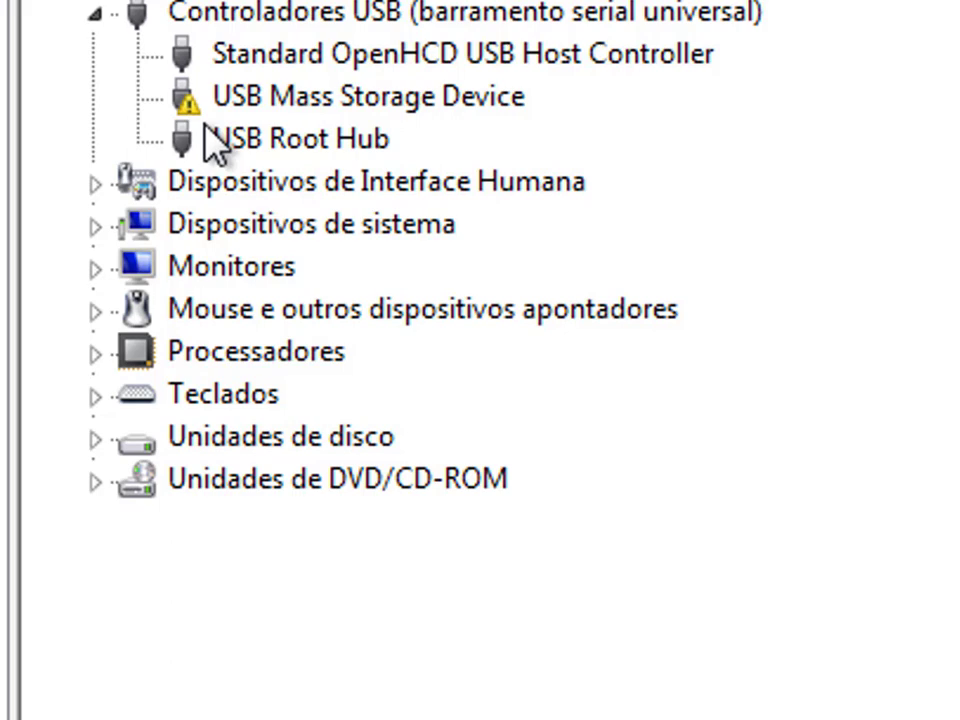
right_click(337, 97)
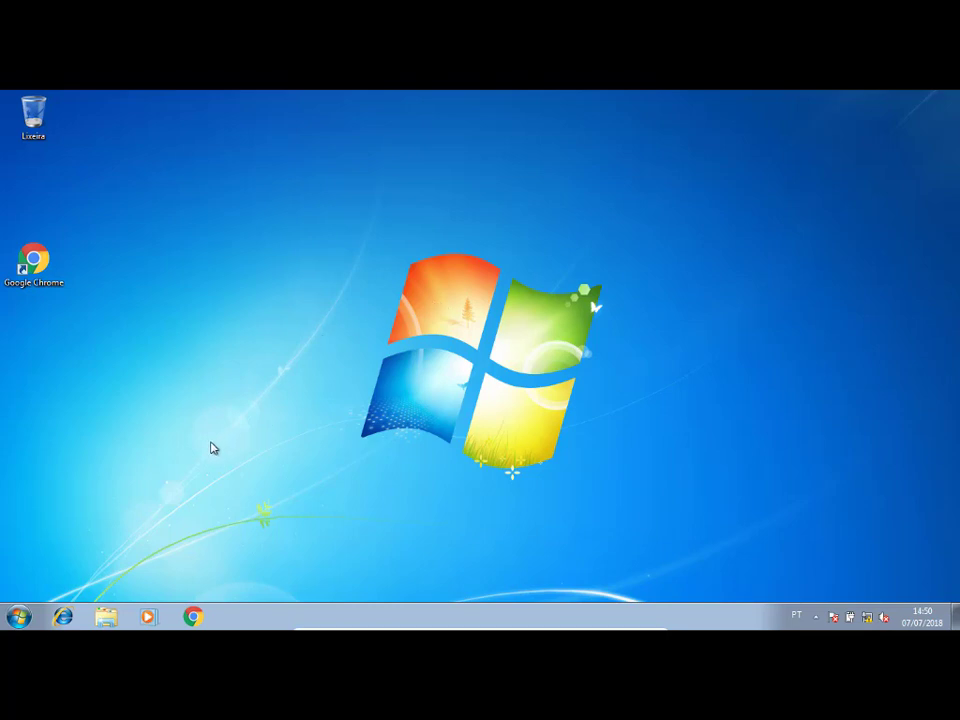
Step: Search the system for "imp" and open Dispositivos e Impressoras, moving its window slightly on the desktop
left_click(18, 616)
left_click(62, 581)
type("imp")
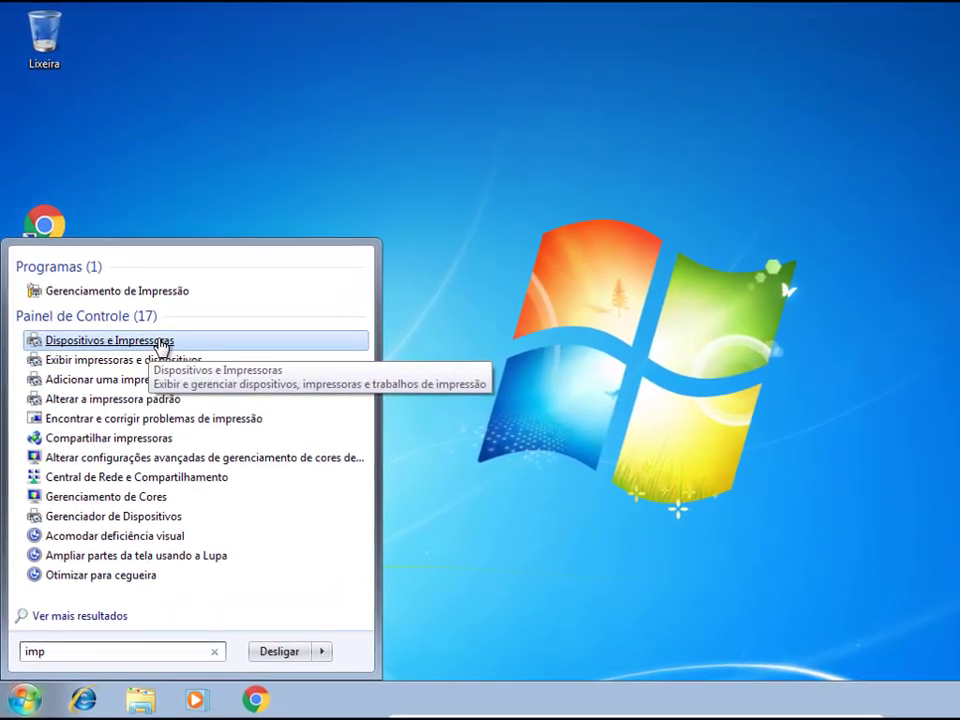
left_click(162, 342)
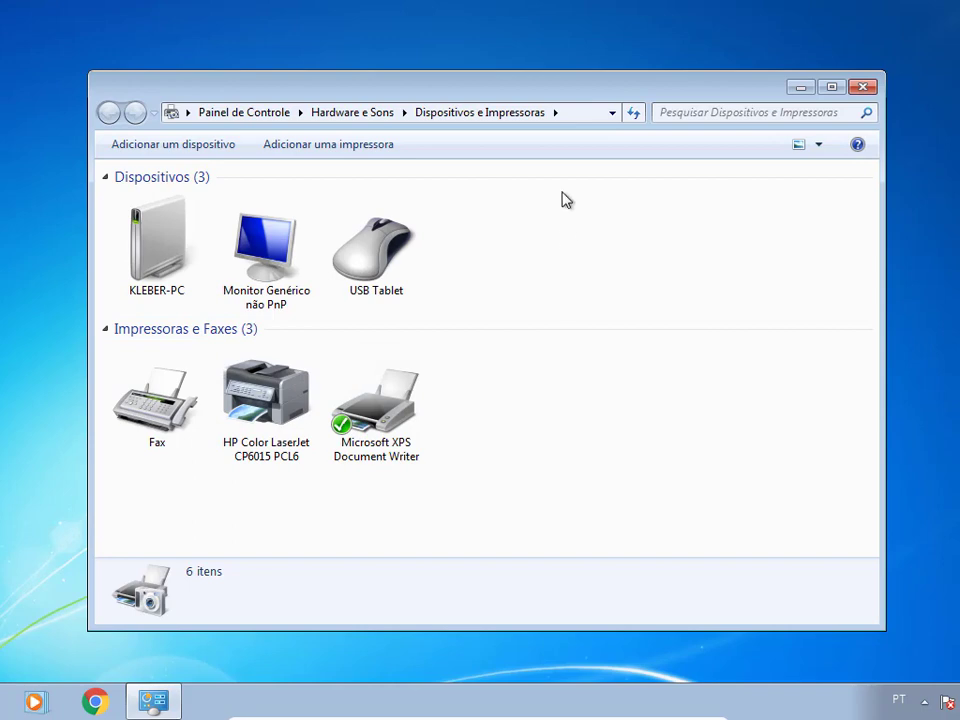
left_click_drag(551, 92, 505, 76)
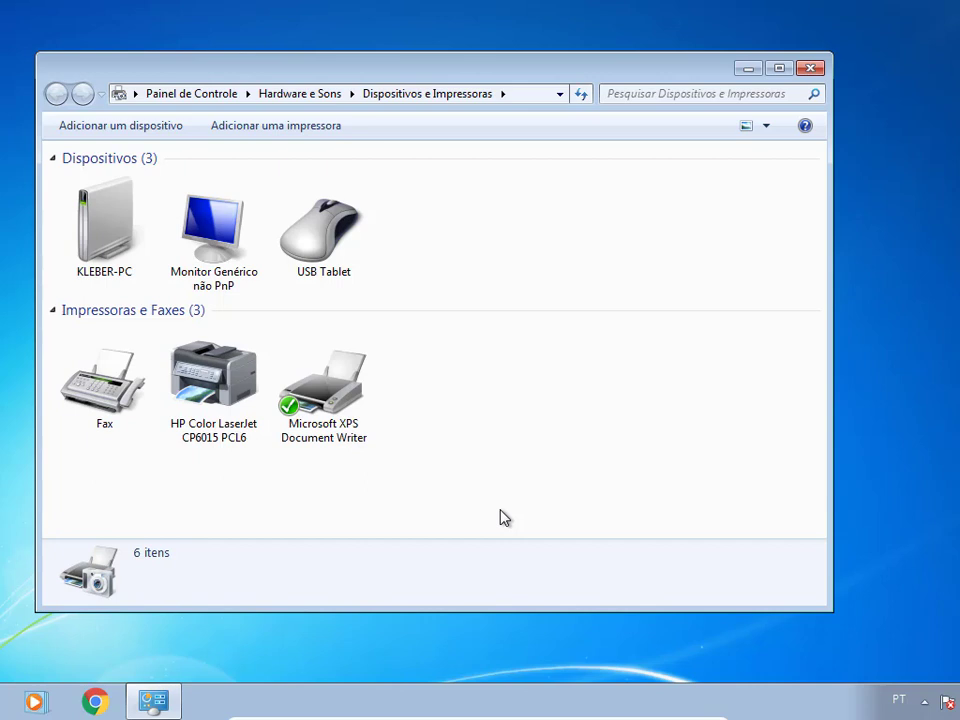
Step: View the printer types offered when adding a printer, cancel the wizard and check the default printer's status
left_click(282, 127)
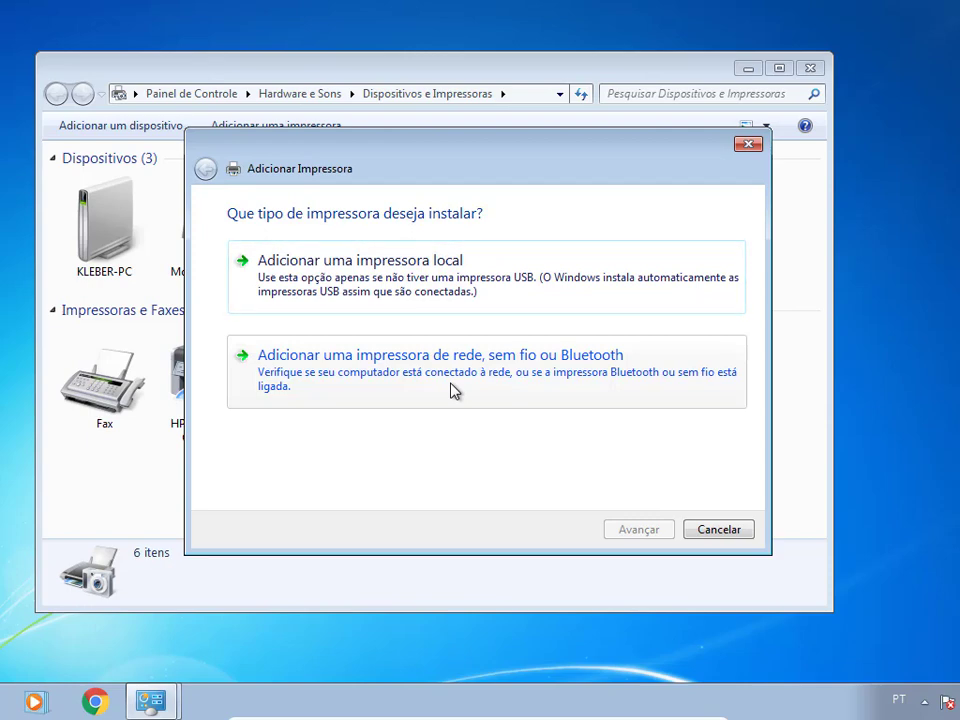
key("Escape")
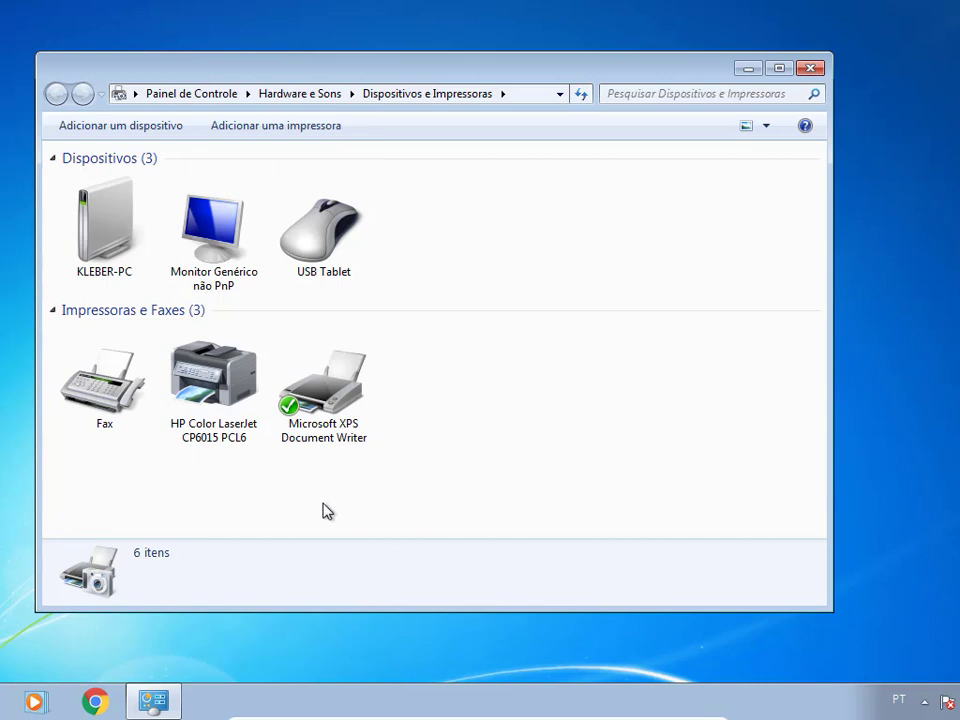
mouse_move(287, 416)
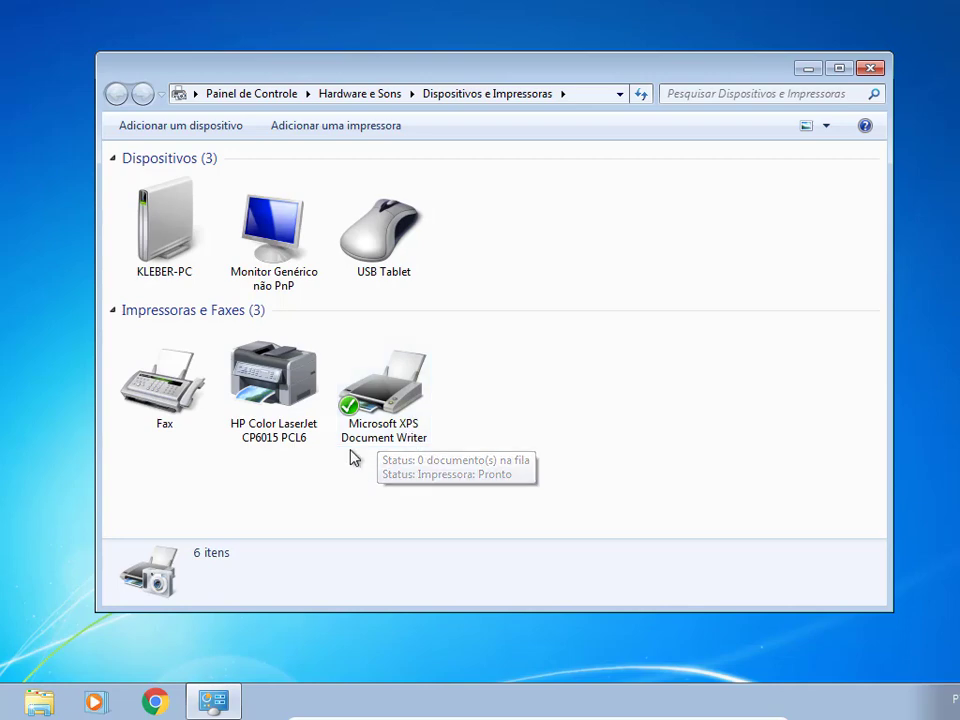
Step: Browse to the TESTE (E:) drive in the file explorer and open the text file exemplo1
left_click(39, 699)
left_click(245, 430)
left_click(378, 196)
double_click(378, 196)
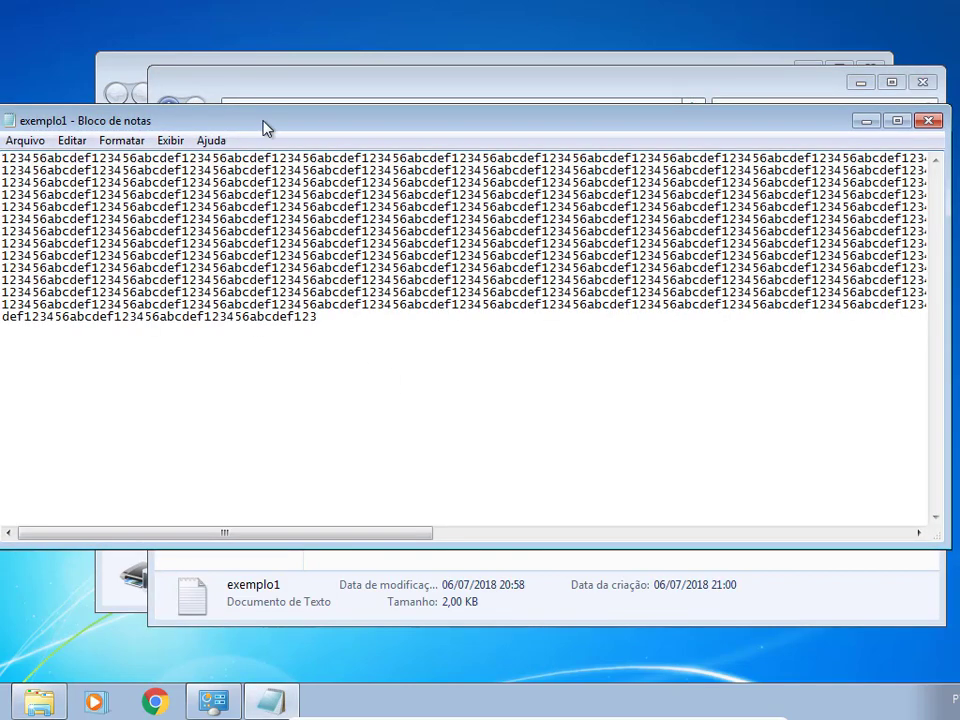
Step: Examine which printers are offered and preselected for printing exemplo1, and cancel without printing
left_click(25, 140)
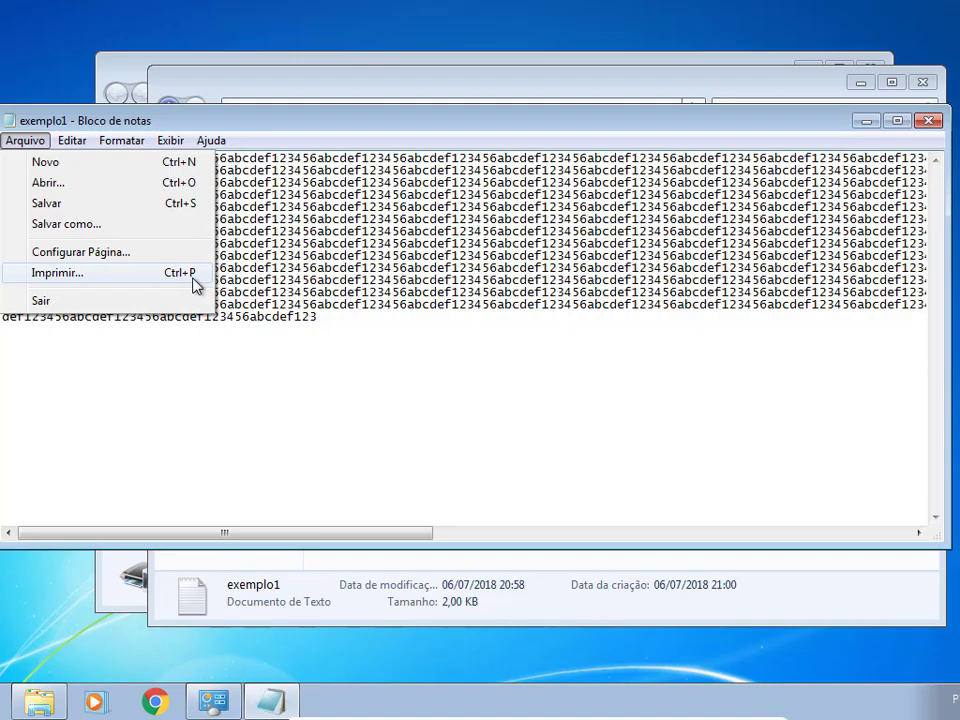
left_click(141, 277)
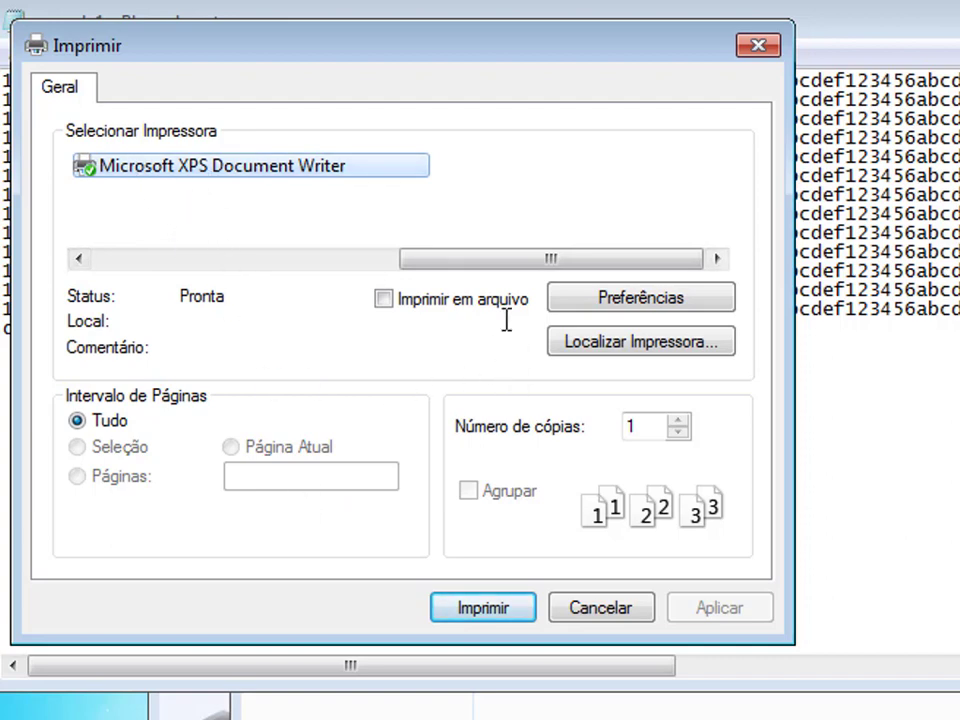
left_click_drag(493, 270, 129, 236)
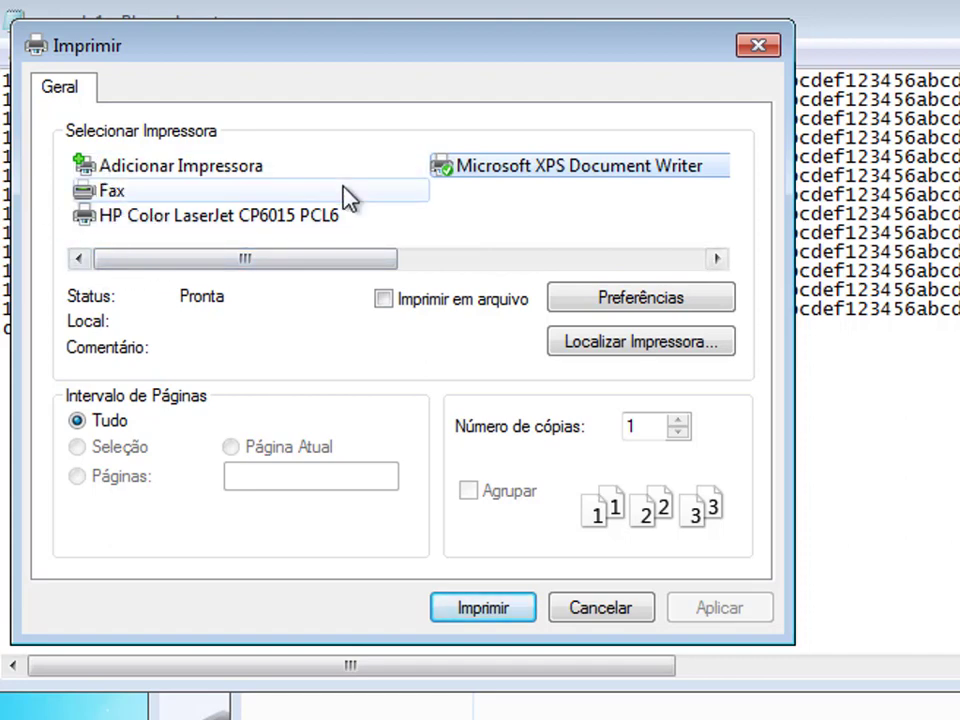
left_click(640, 262)
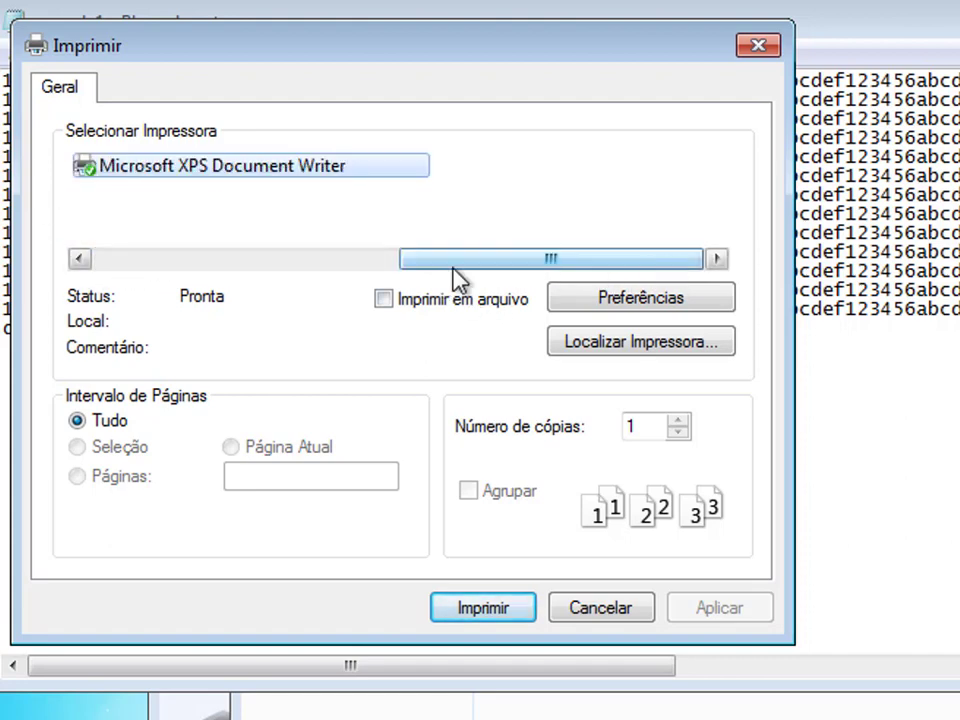
left_click(156, 266)
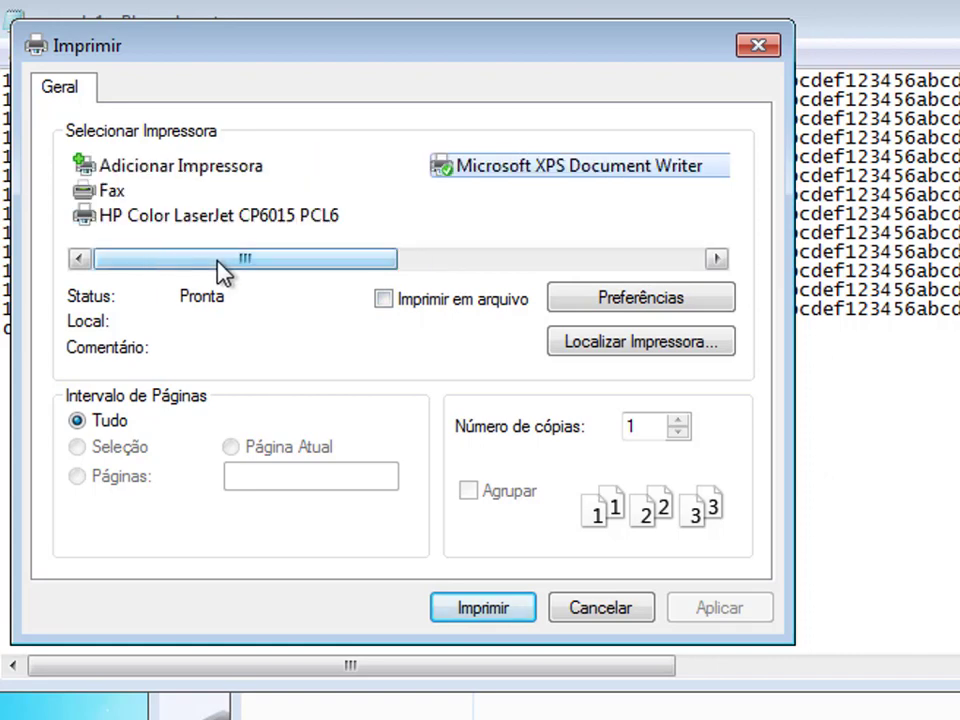
left_click(640, 262)
left_click(220, 262)
left_click(447, 262)
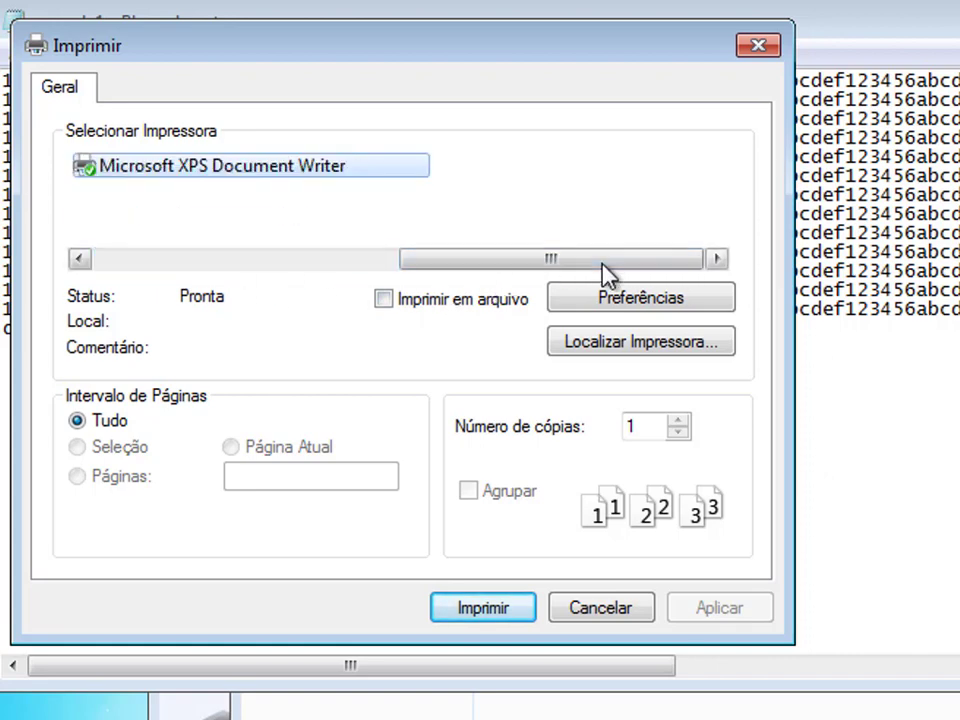
left_click(300, 264)
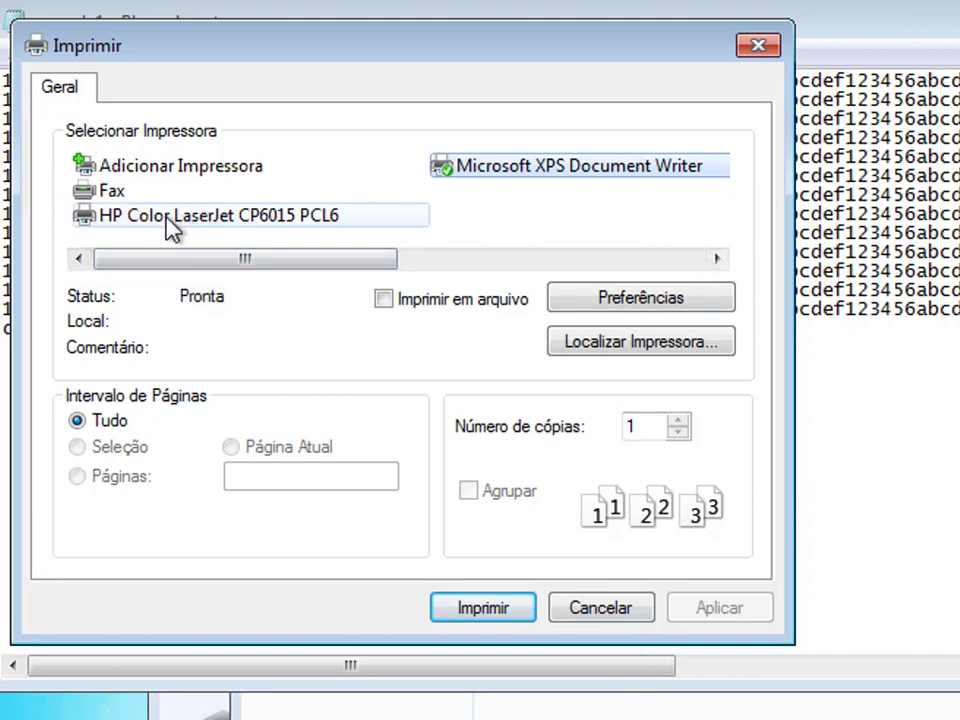
left_click(612, 610)
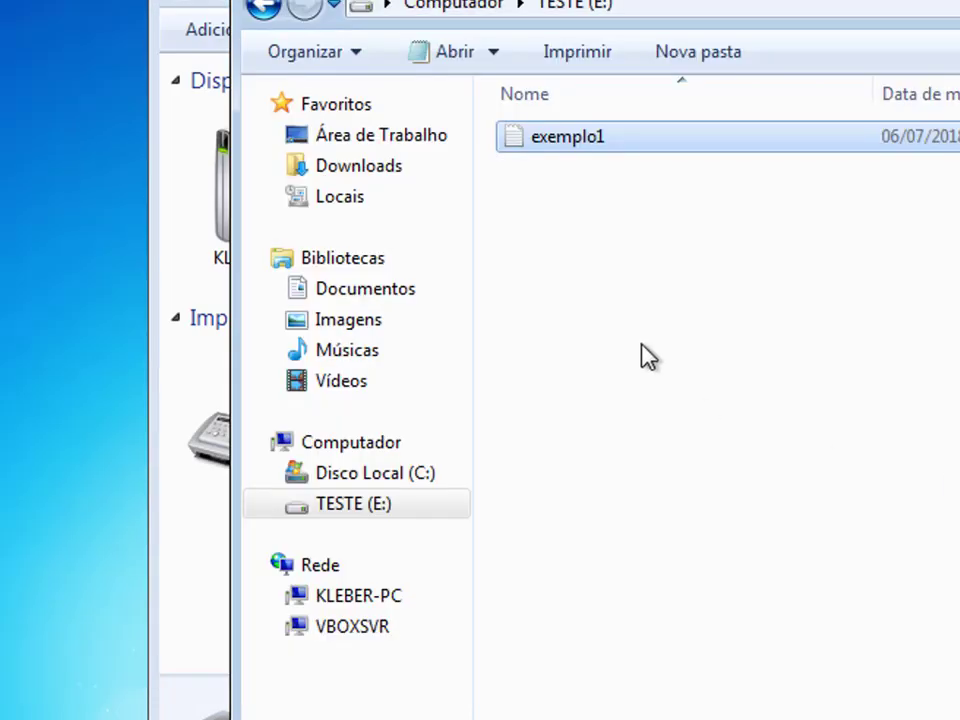
Step: Set the HP Color LaserJet CP6015 PCL6 as the default printer in Dispositivos e Impressoras
left_click(214, 568)
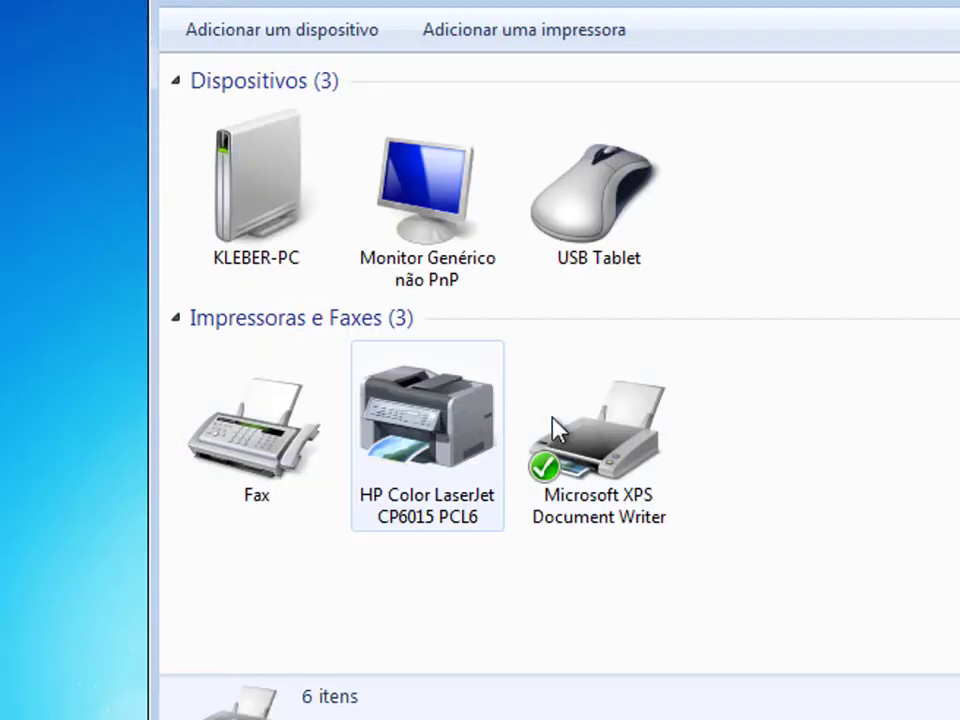
right_click(440, 436)
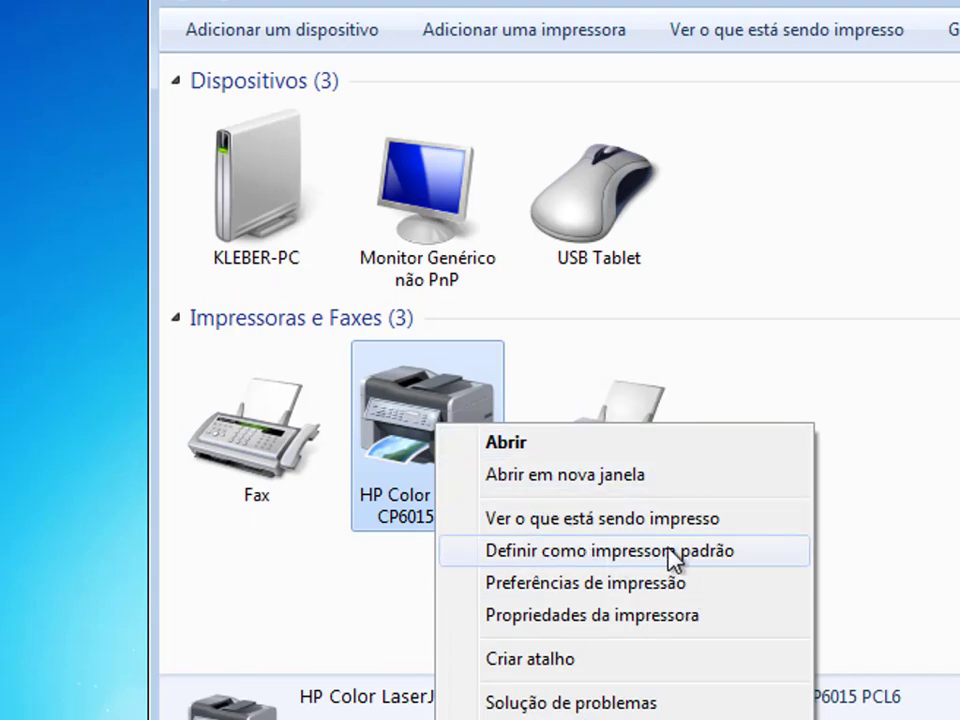
left_click(731, 550)
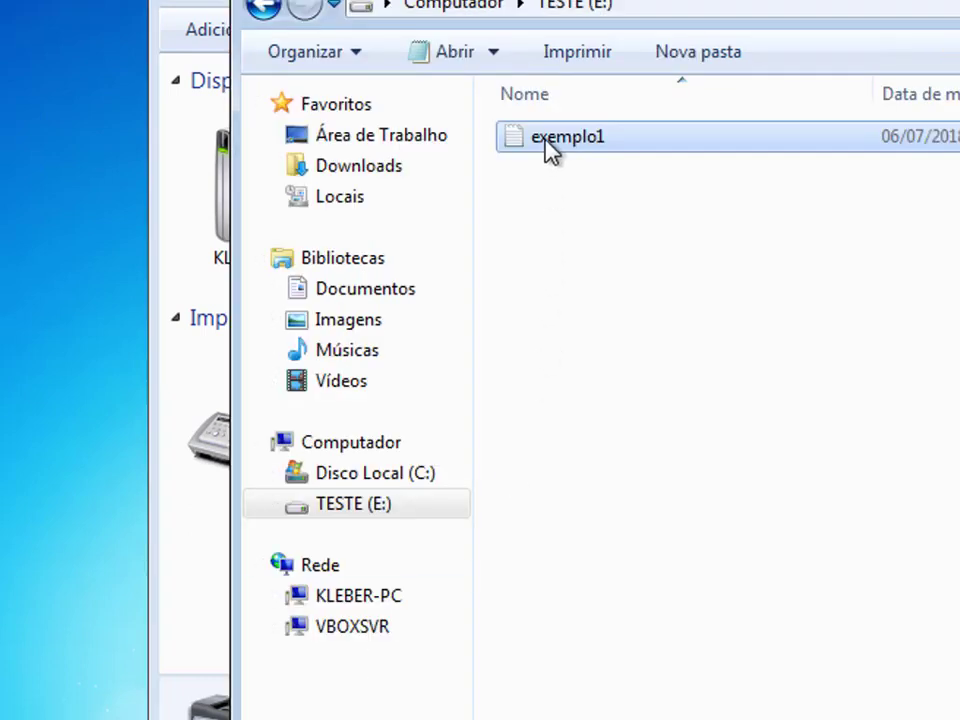
Step: Open exemplo1 from TESTE (E:) again, print one copy on the HP Color LaserJet CP6015 PCL6 and put the document window away
double_click(546, 139)
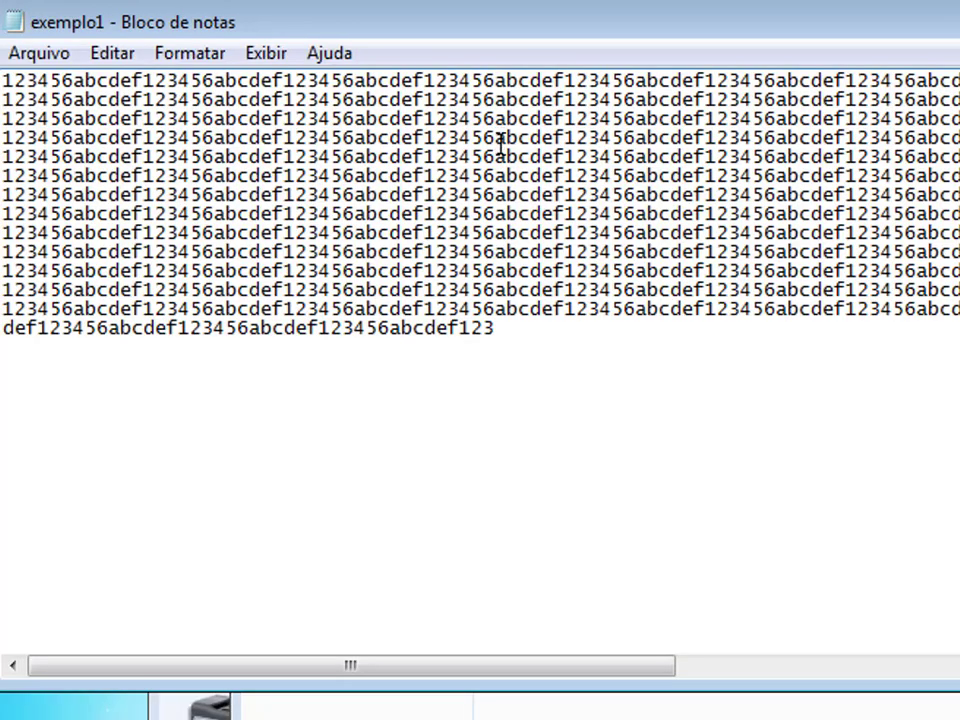
left_click(34, 52)
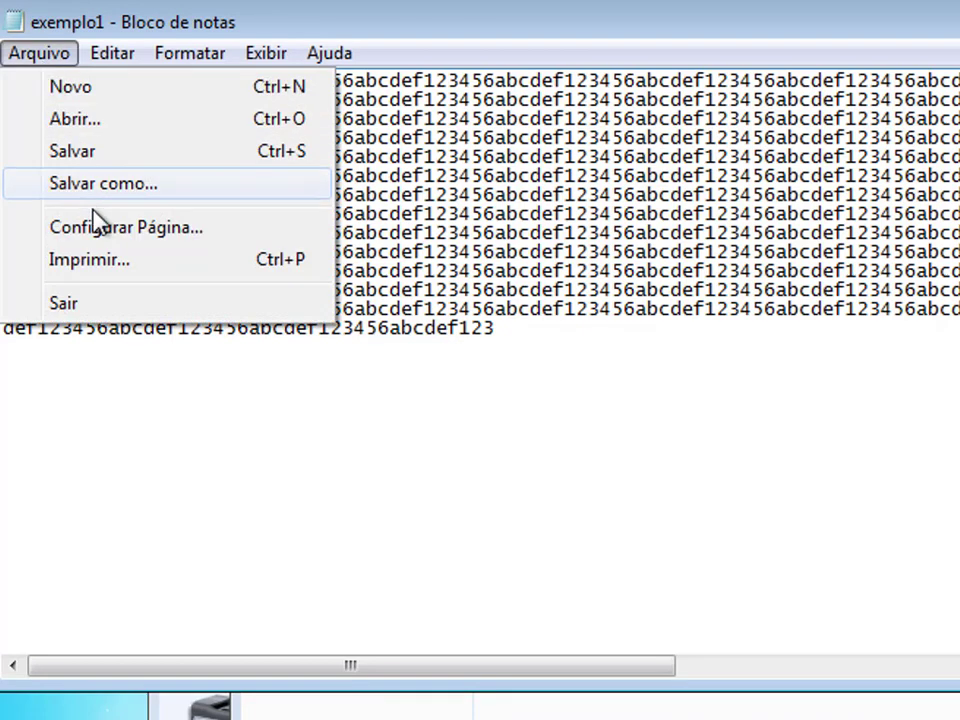
left_click(96, 259)
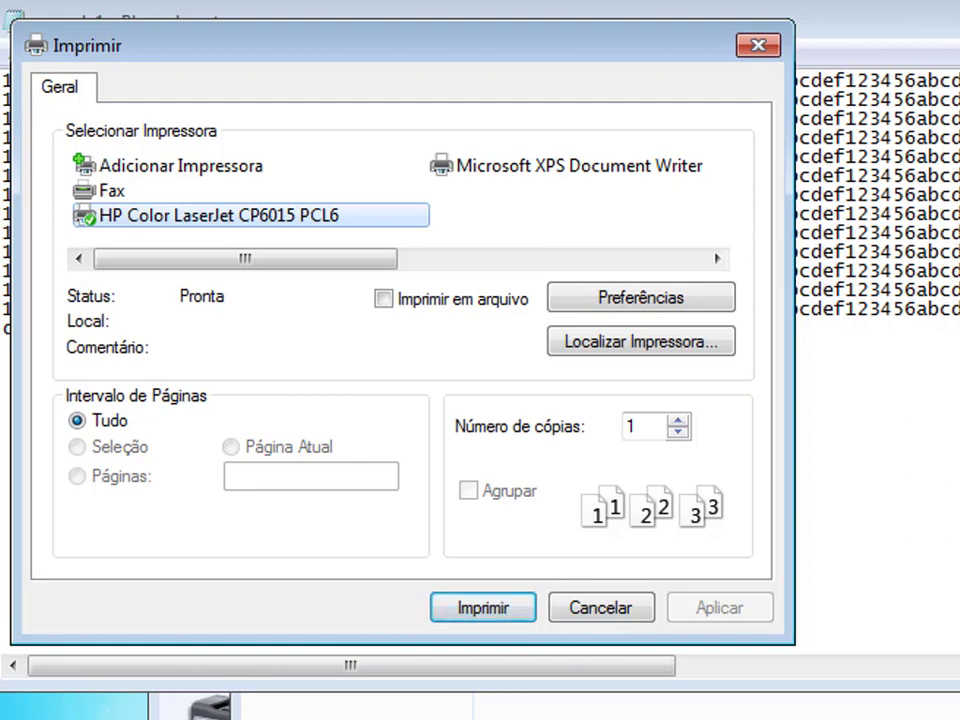
left_click(489, 609)
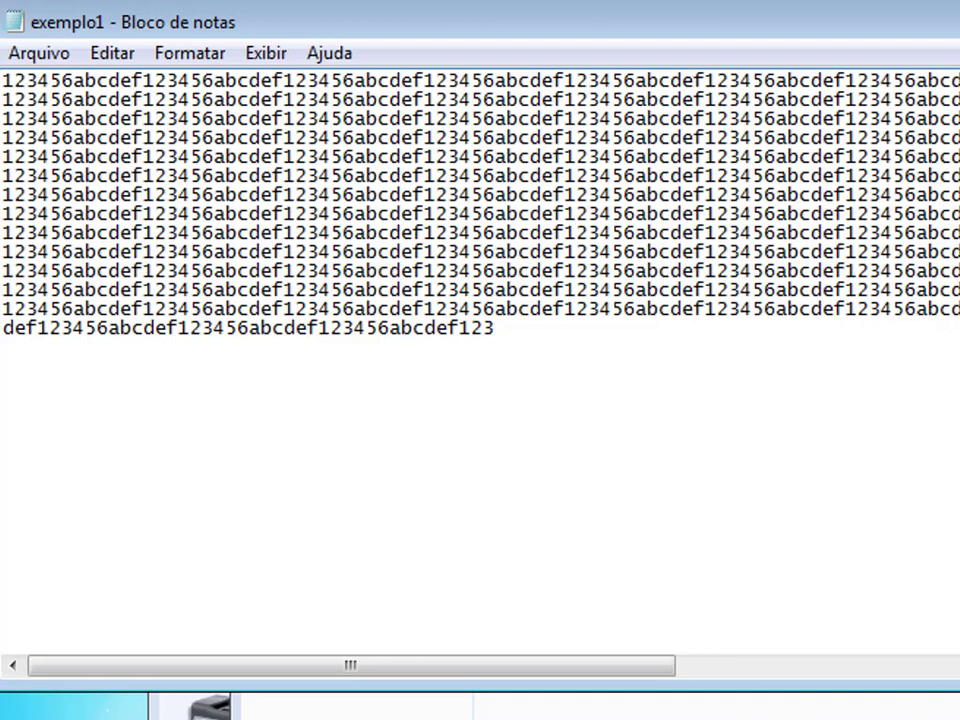
key("super+Down")
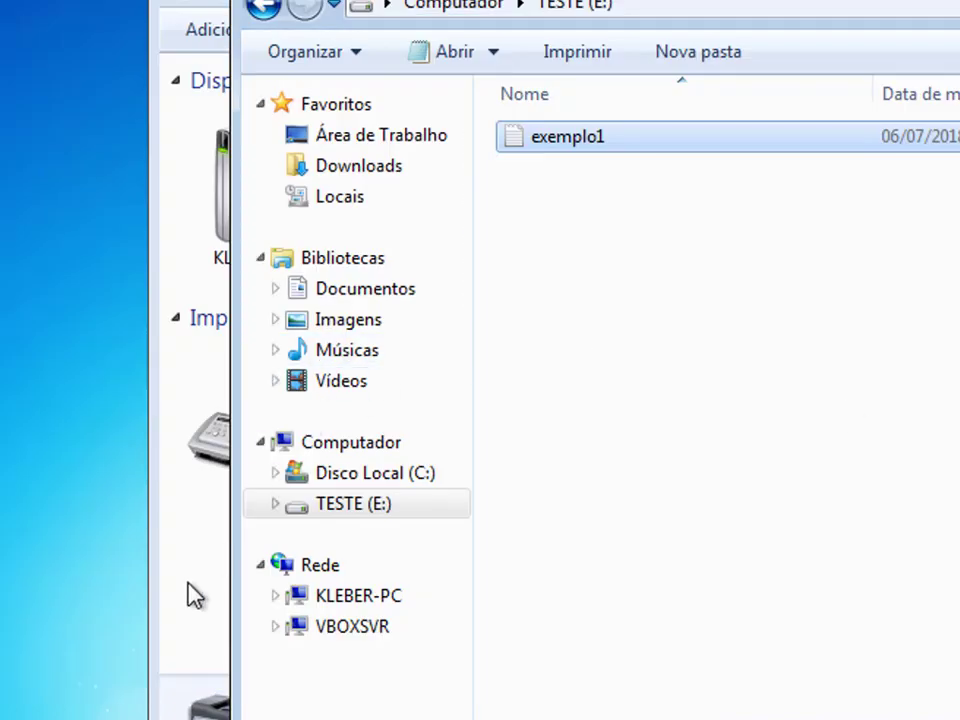
Step: Put the file explorer window away and open the HP Color LaserJet CP6015 PCL6 print queue from Dispositivos e Impressoras
key("super+Down")
key("alt+space")
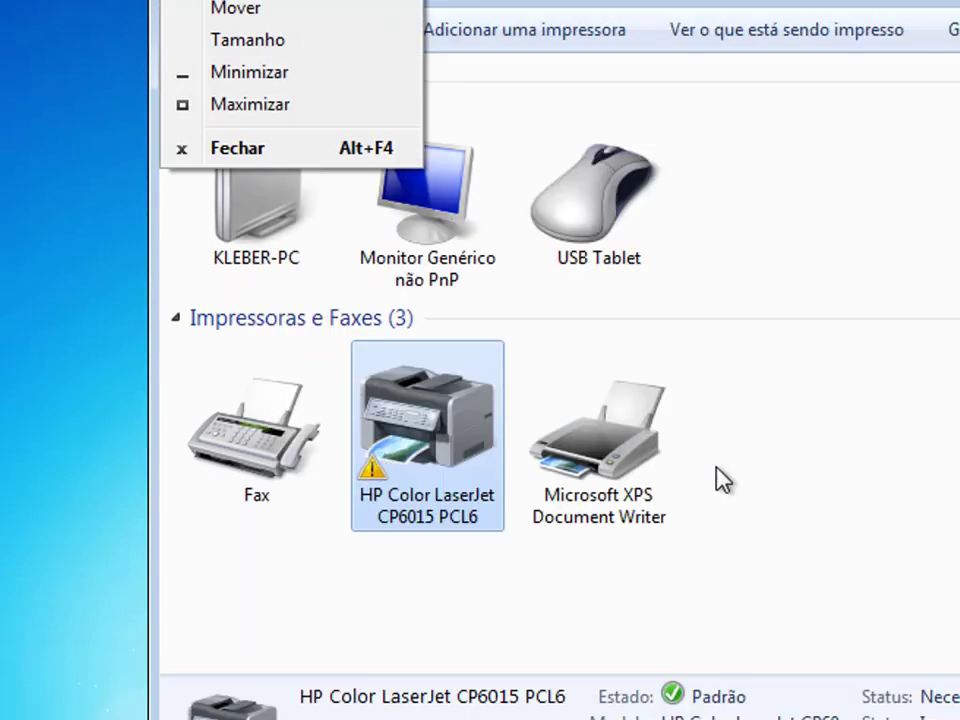
left_click(849, 392)
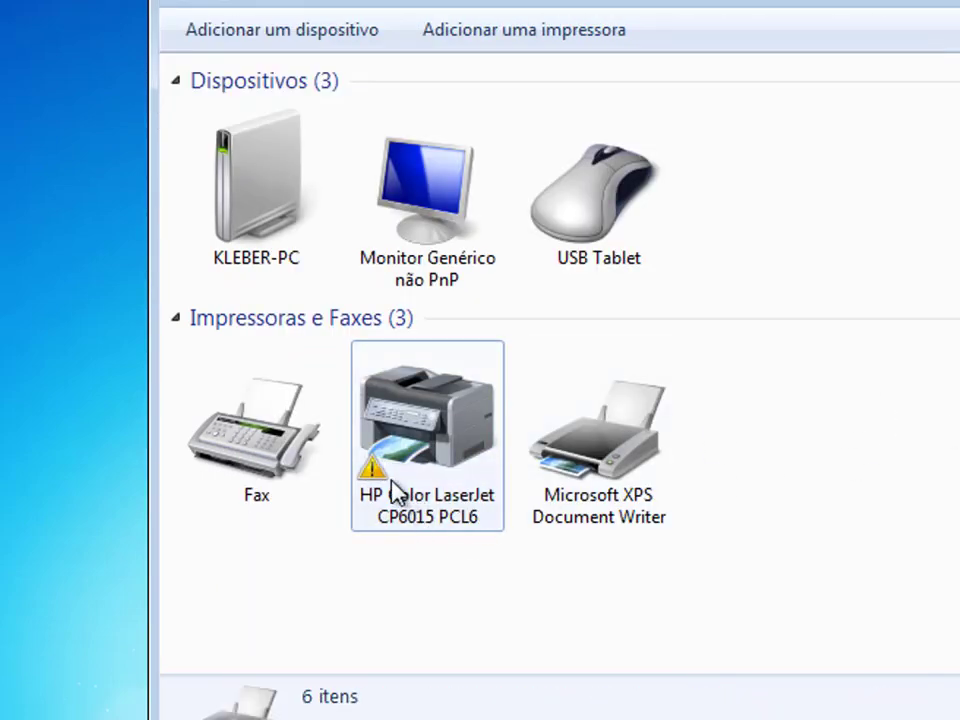
mouse_move(373, 478)
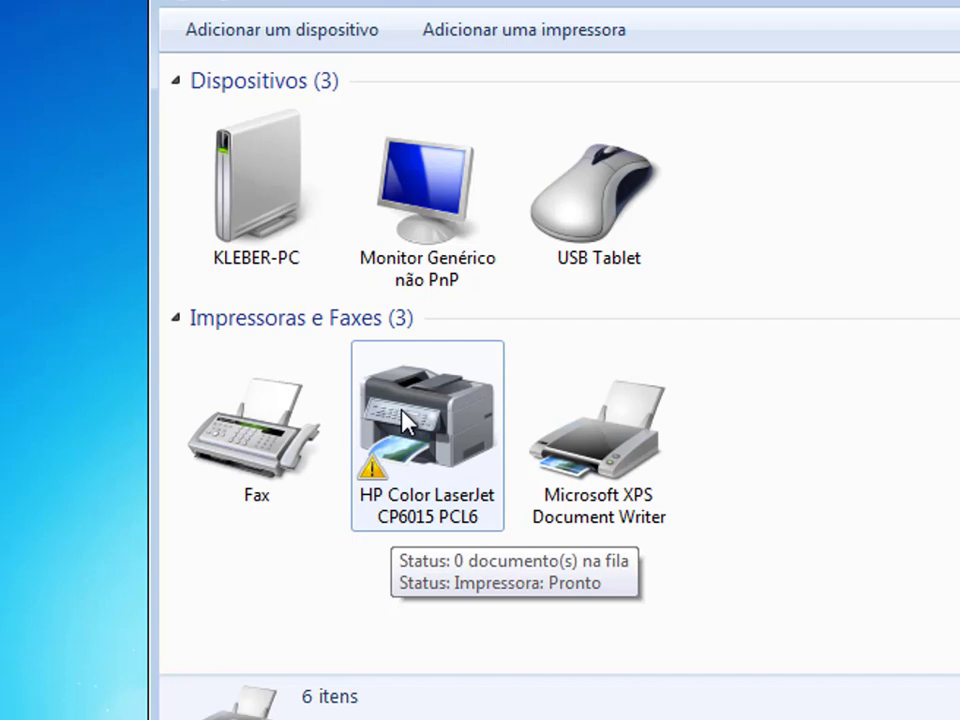
double_click(437, 466)
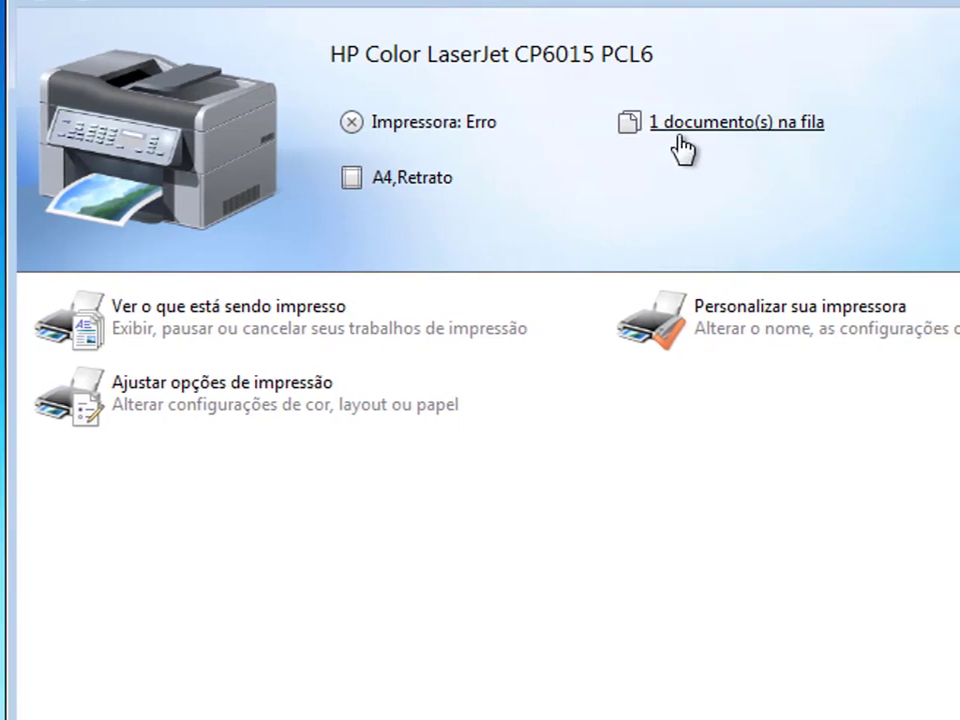
left_click(782, 129)
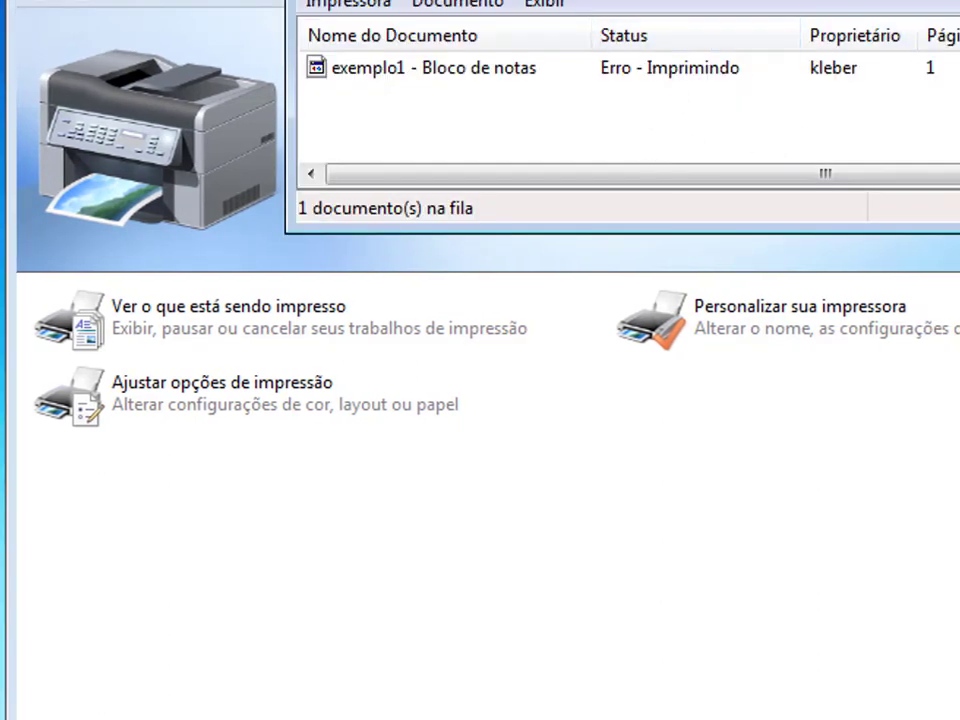
left_click_drag(603, 0, 330, 74)
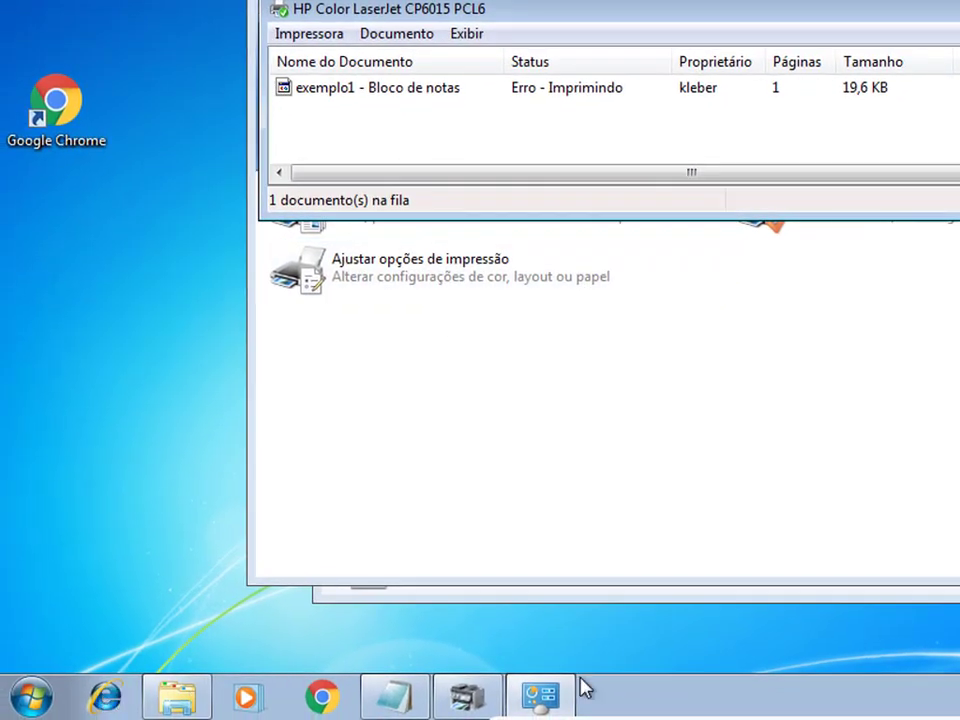
Step: Switch to Paint and draw one freehand black squiggle across the middle of the blank canvas
left_click(28, 702)
left_click(75, 375)
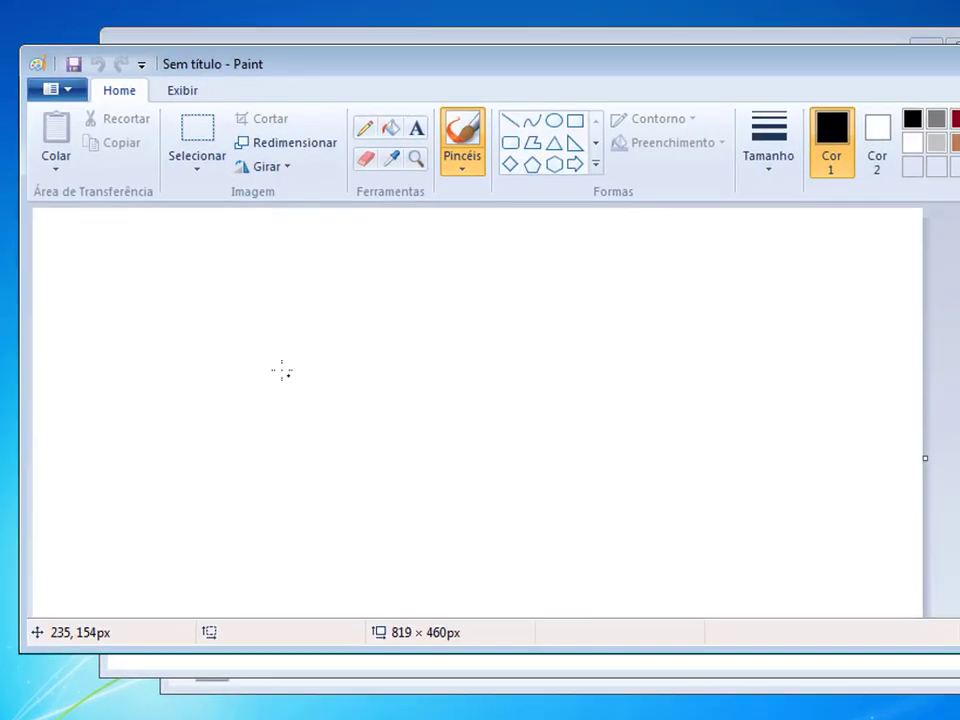
mouse_move(293, 319)
left_mouse_down()
mouse_move(369, 476)
mouse_move(484, 426)
mouse_move(727, 464)
left_mouse_up()
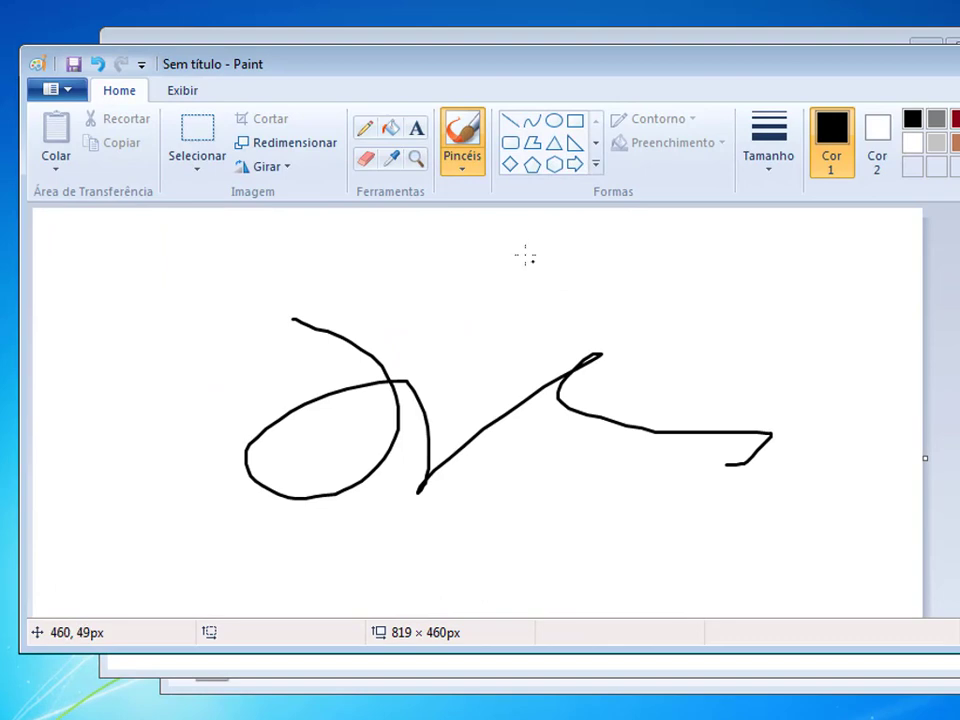
Step: Save the drawing as the PNG teste in the Imagens library and print one copy on the HP Color LaserJet CP6015 PCL6
left_click(73, 64)
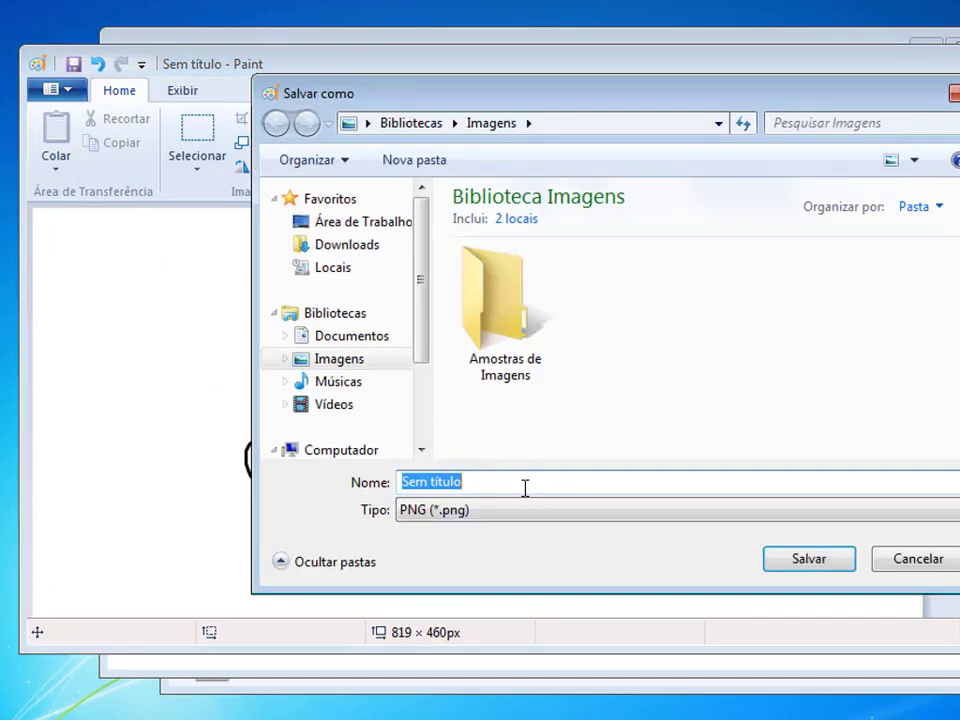
type("teste")
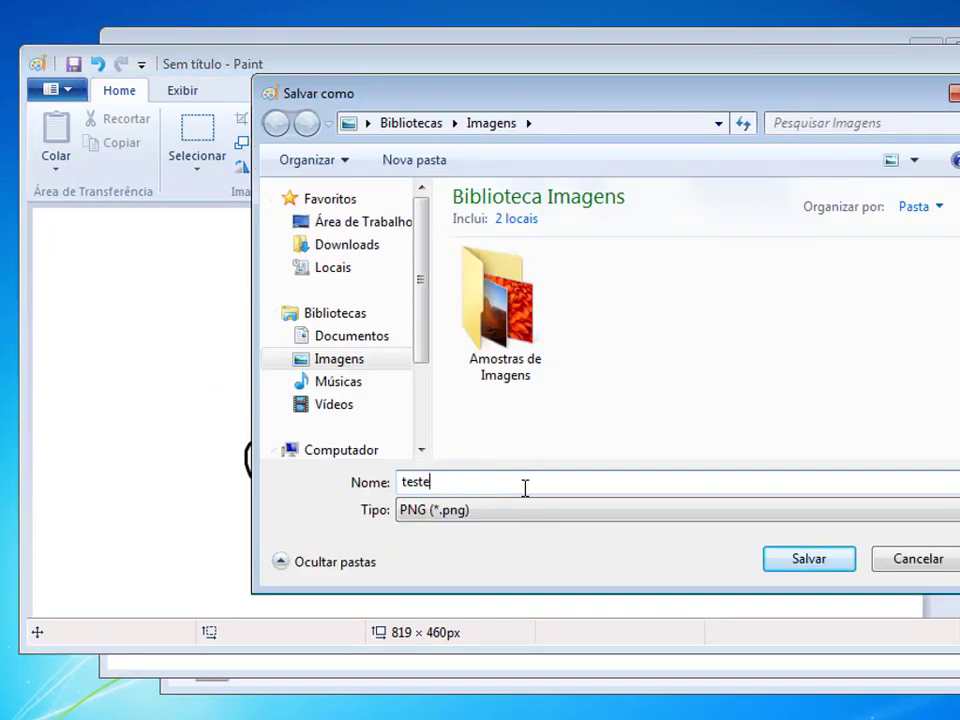
left_click(813, 568)
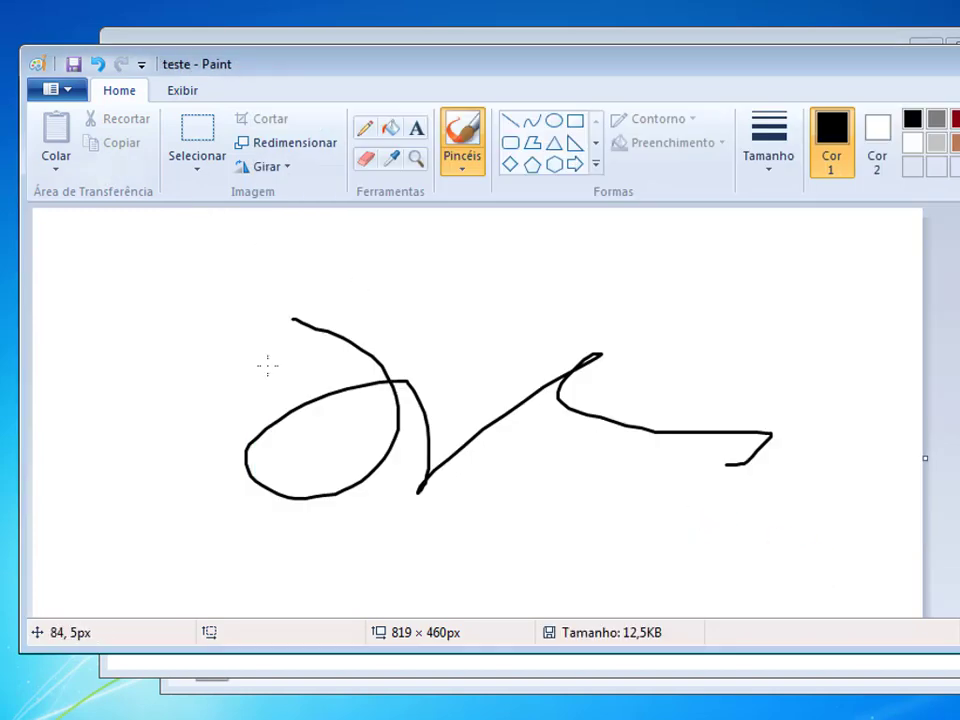
key("ctrl+p")
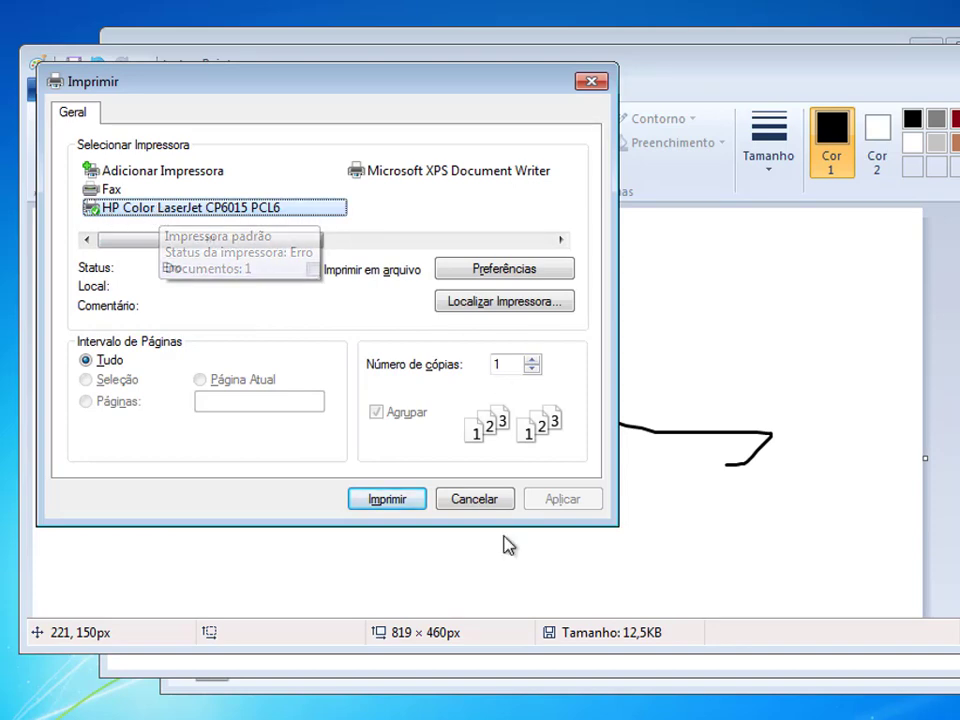
left_click(393, 506)
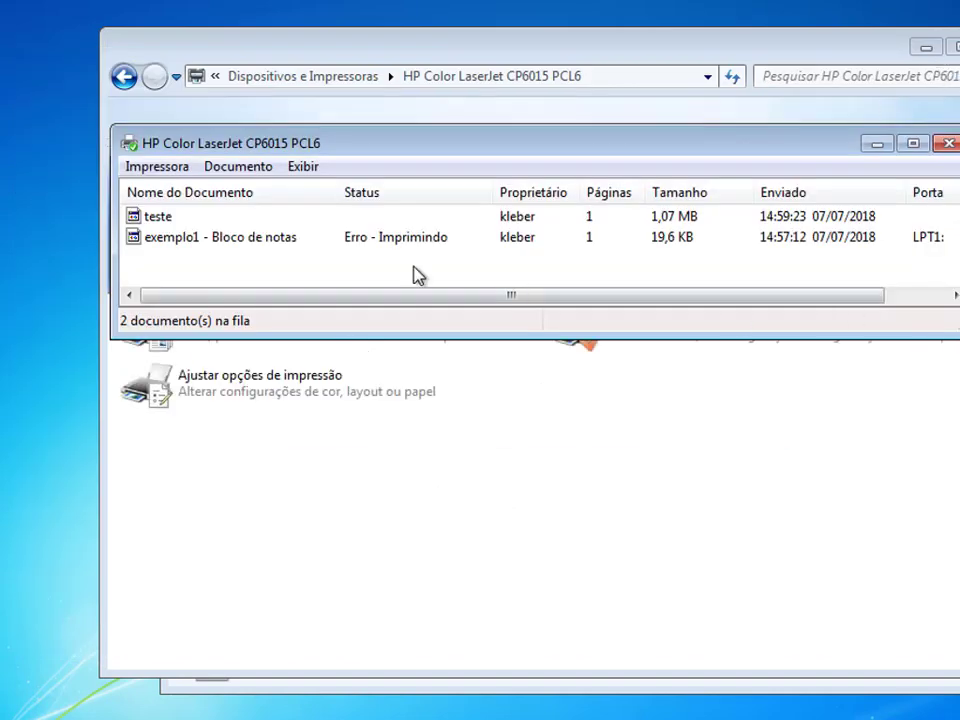
Step: Examine the teste and exemplo1 entries in the HP Color LaserJet CP6015 PCL6 print queue
left_click(160, 218)
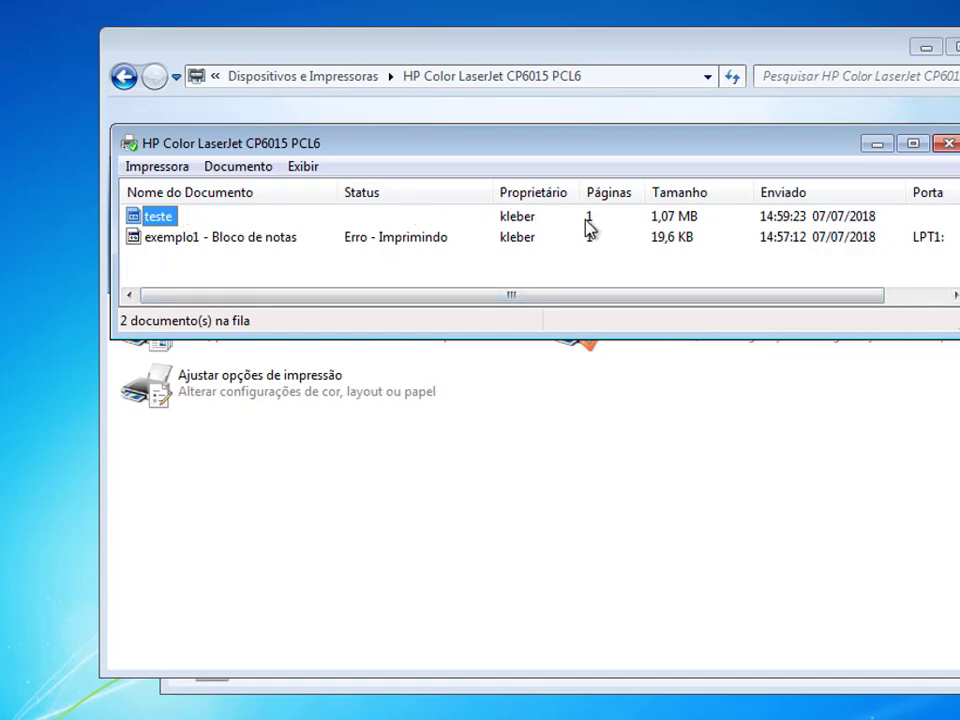
left_click(224, 240)
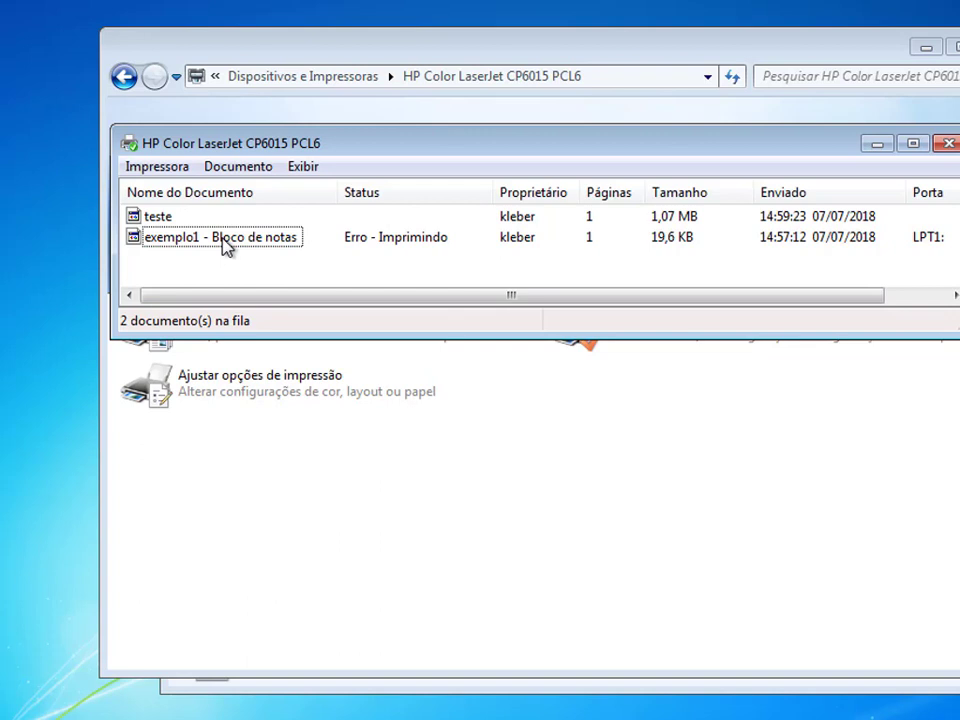
left_click(224, 239)
left_click(343, 233)
Step: Return to Paint and save a copy of the drawing as the PNG teste2 in the Imagens library
left_click(455, 718)
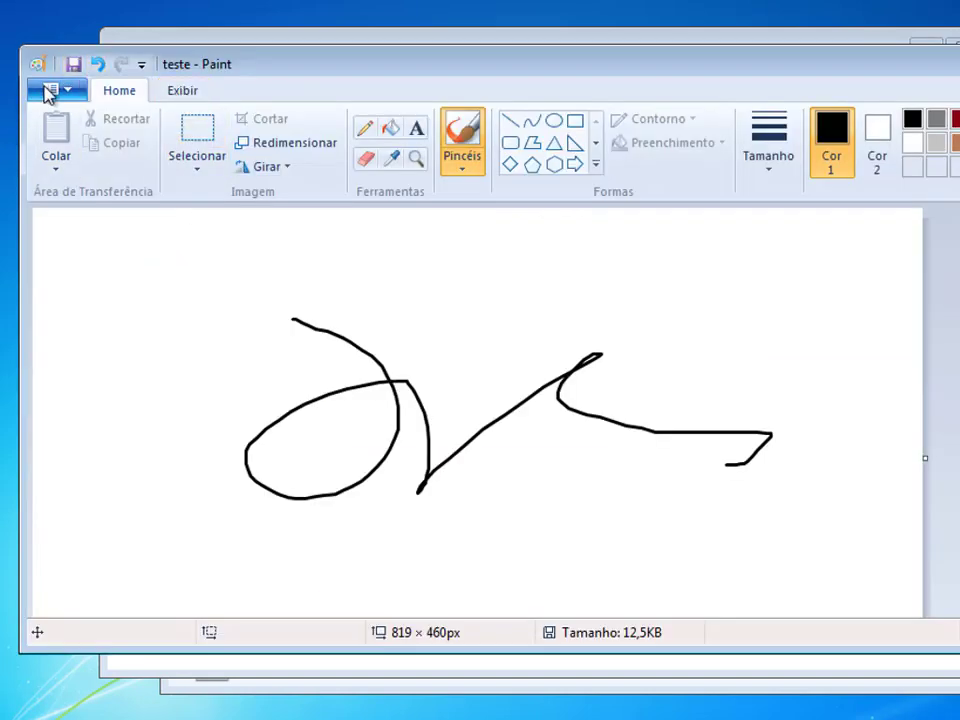
left_click(54, 95)
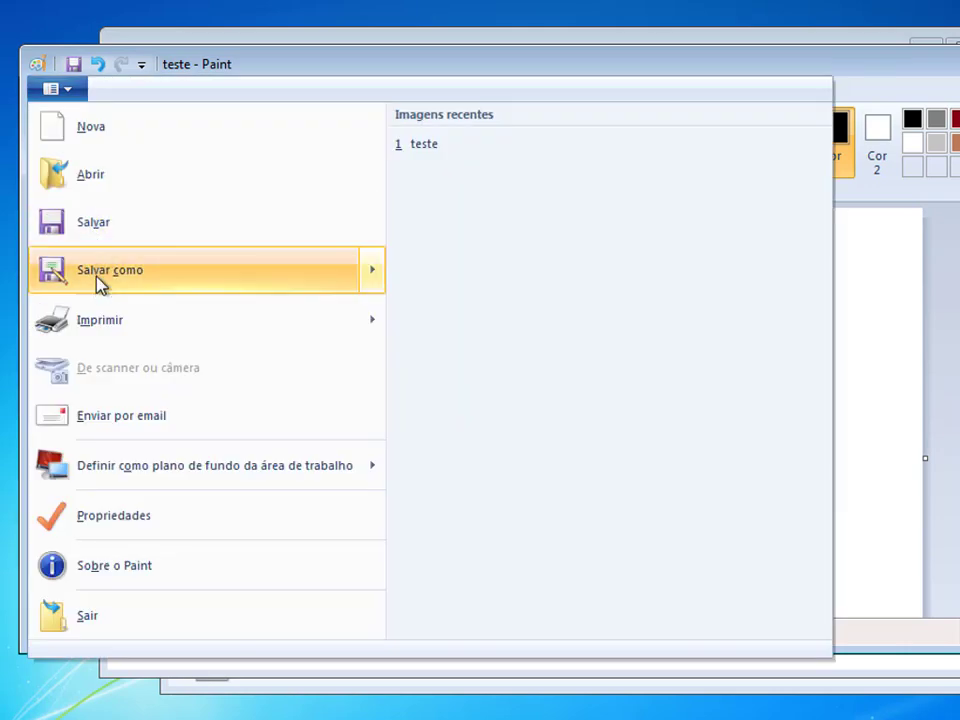
mouse_move(98, 283)
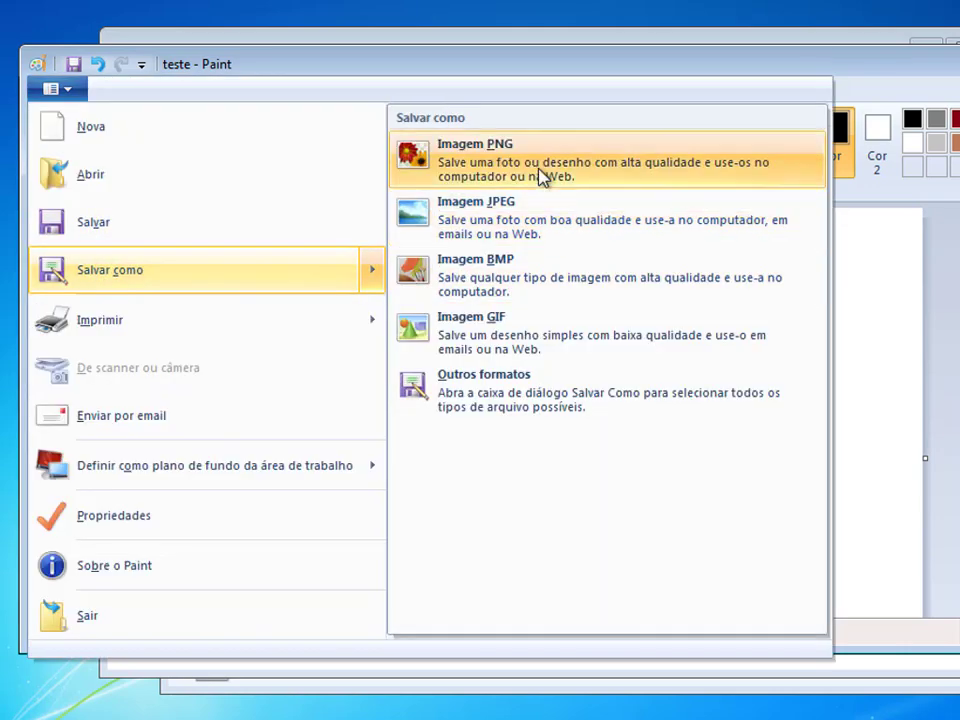
left_click(536, 182)
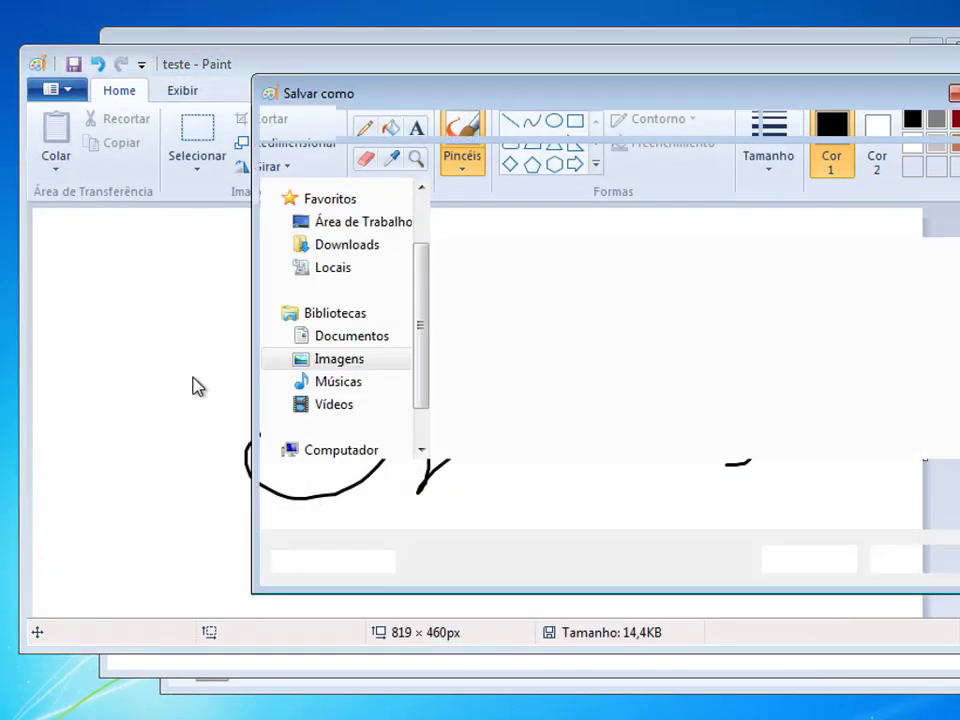
left_click(465, 478)
type("2")
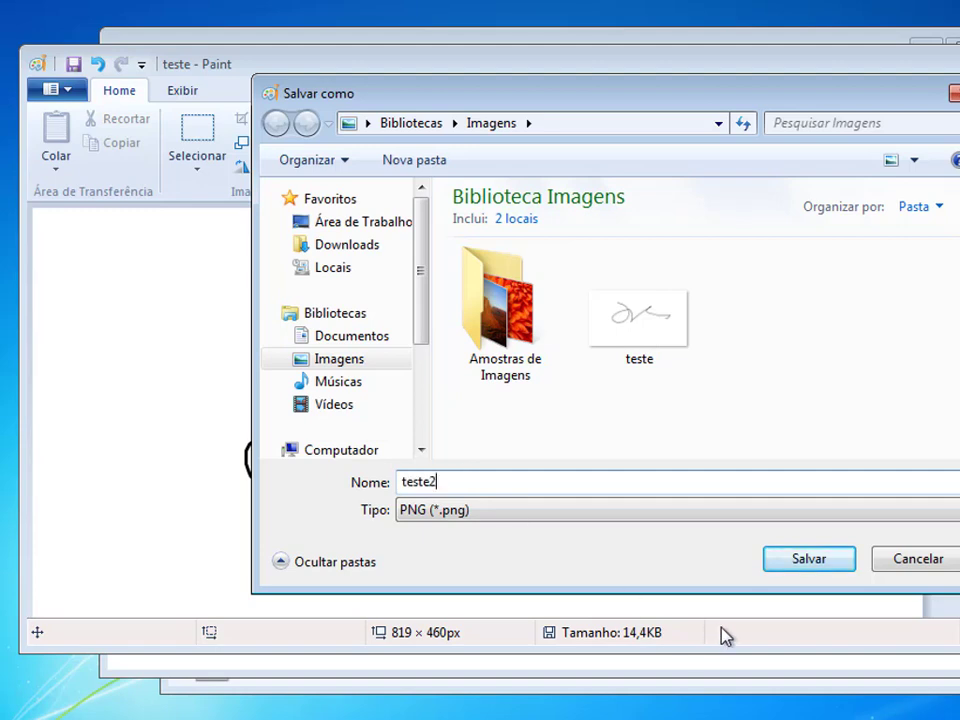
left_click(813, 564)
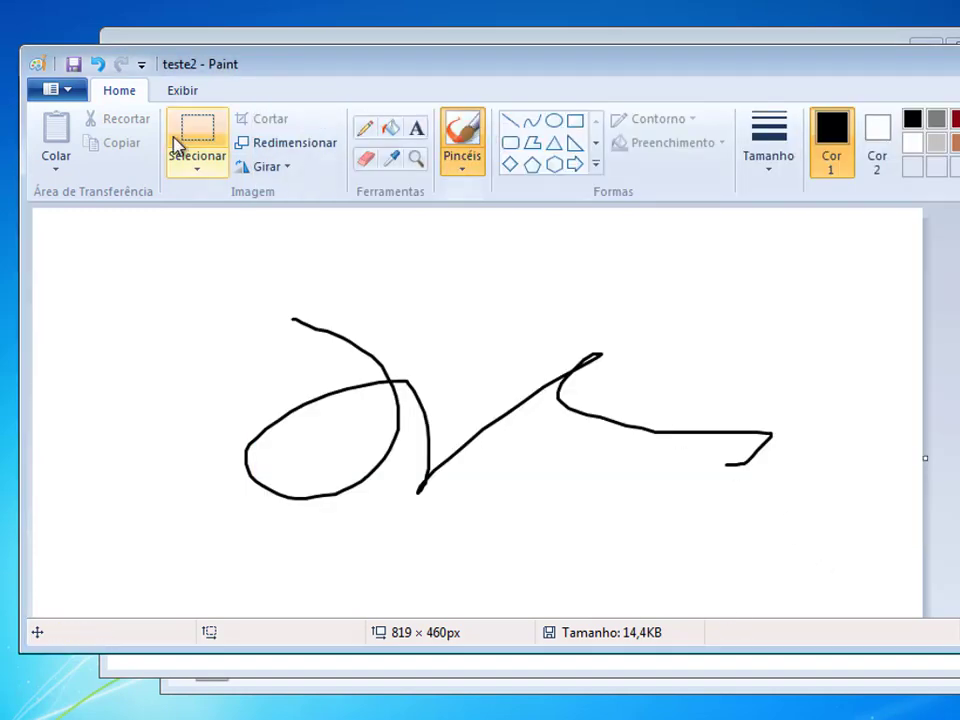
Step: Print one copy of teste2 on the HP Color LaserJet CP6015 PCL6 and bring the printer's queue to the front
key("ctrl+p")
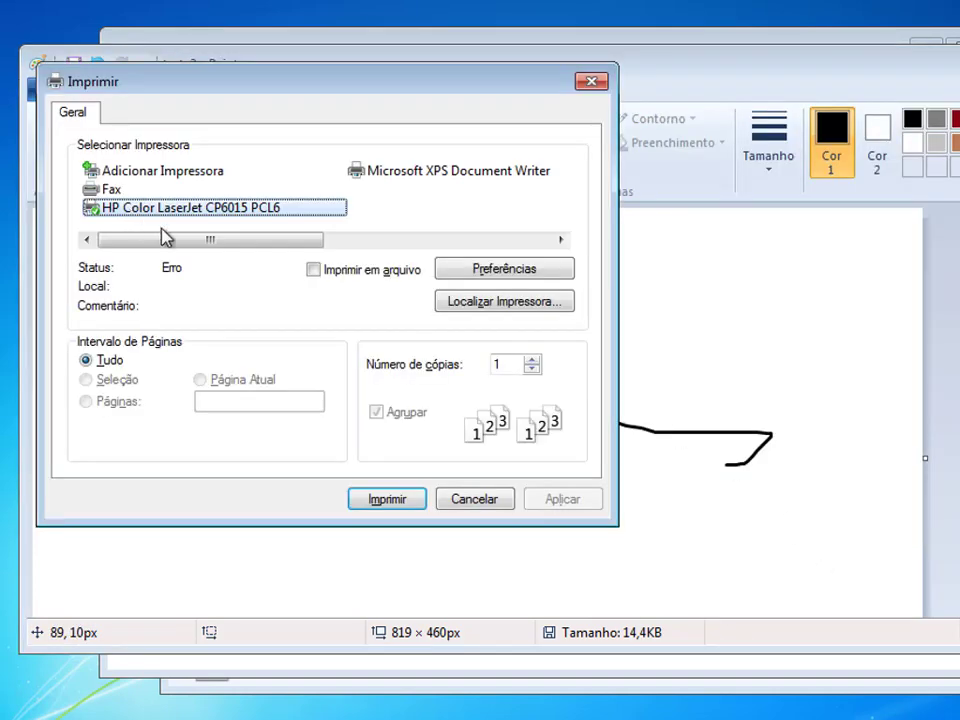
left_click(409, 506)
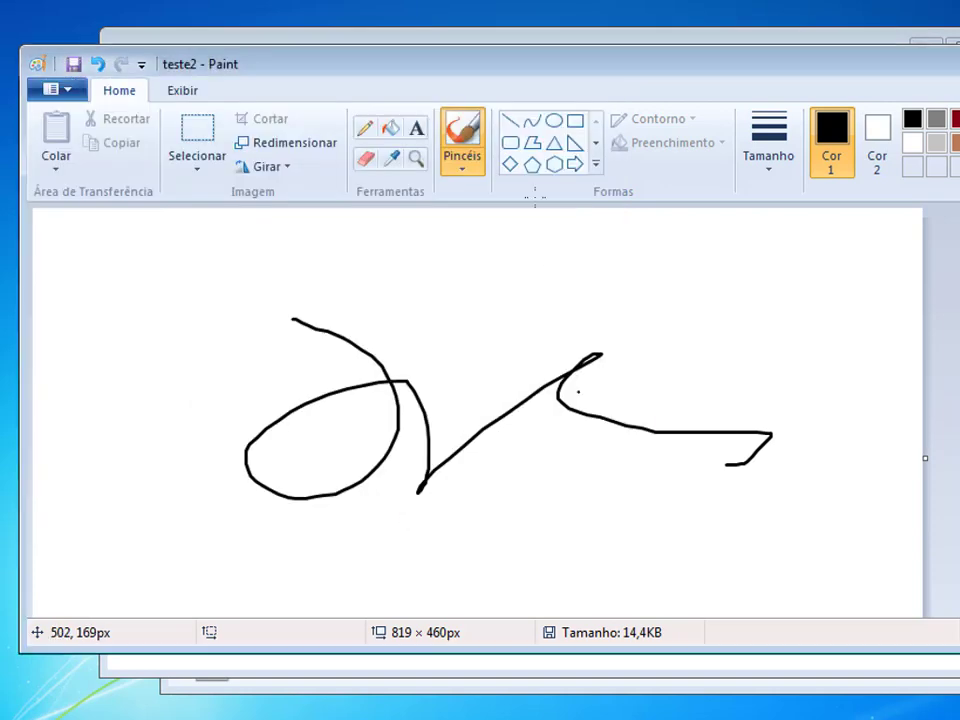
left_click(454, 35)
left_click(607, 183)
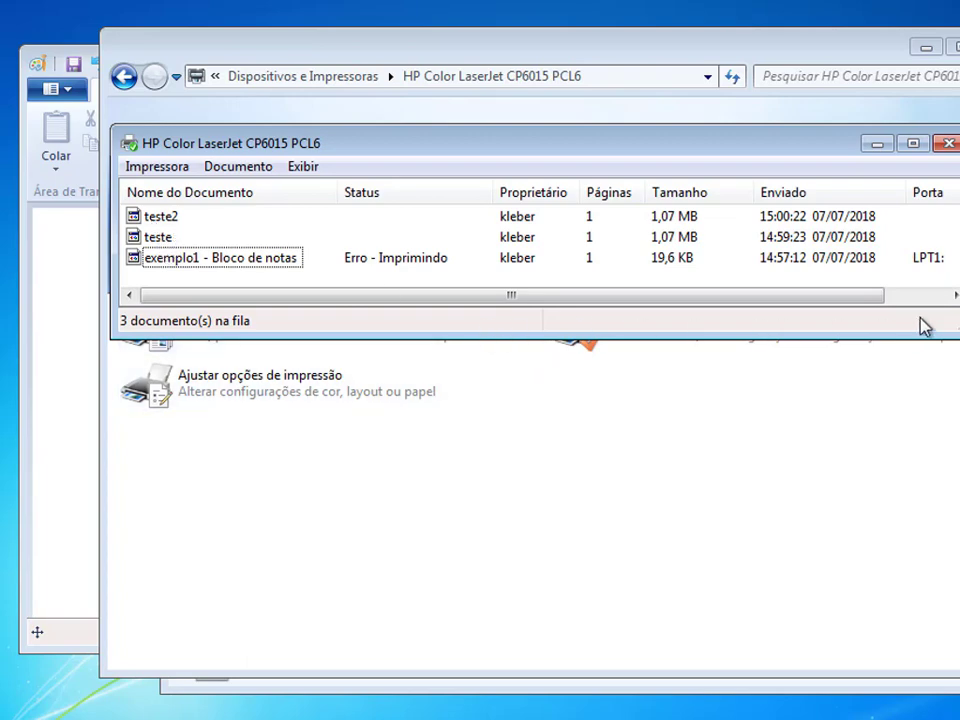
Step: Compare the status and order of the exemplo1, teste and teste2 jobs in the print queue
left_click(366, 265)
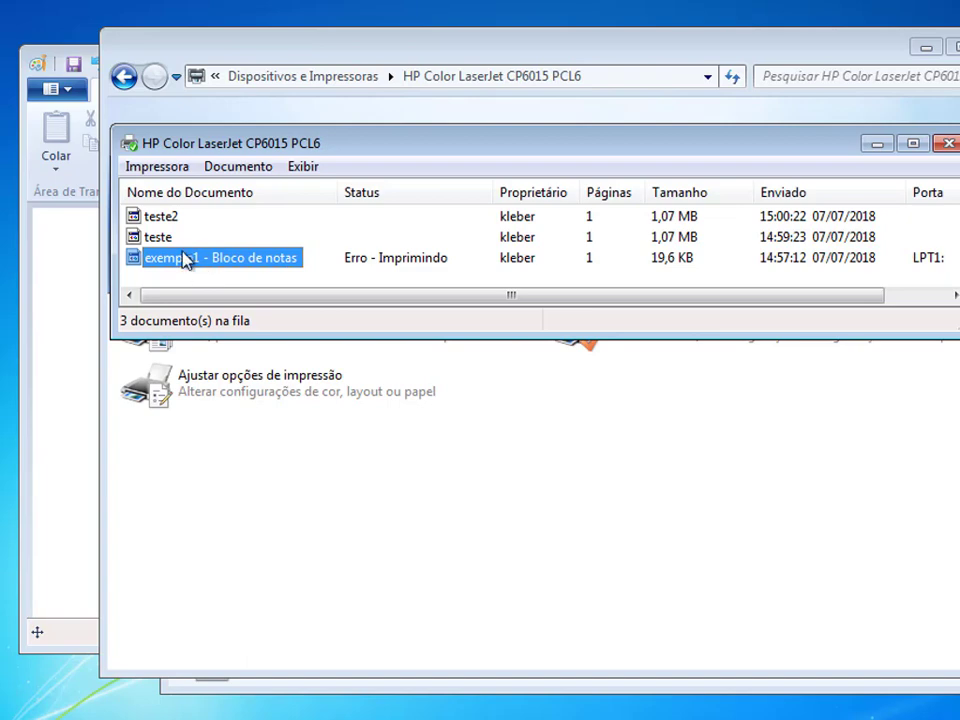
left_click(168, 237)
left_click(168, 218)
left_click(163, 238)
left_click(165, 218)
left_click(165, 237)
left_click(165, 218)
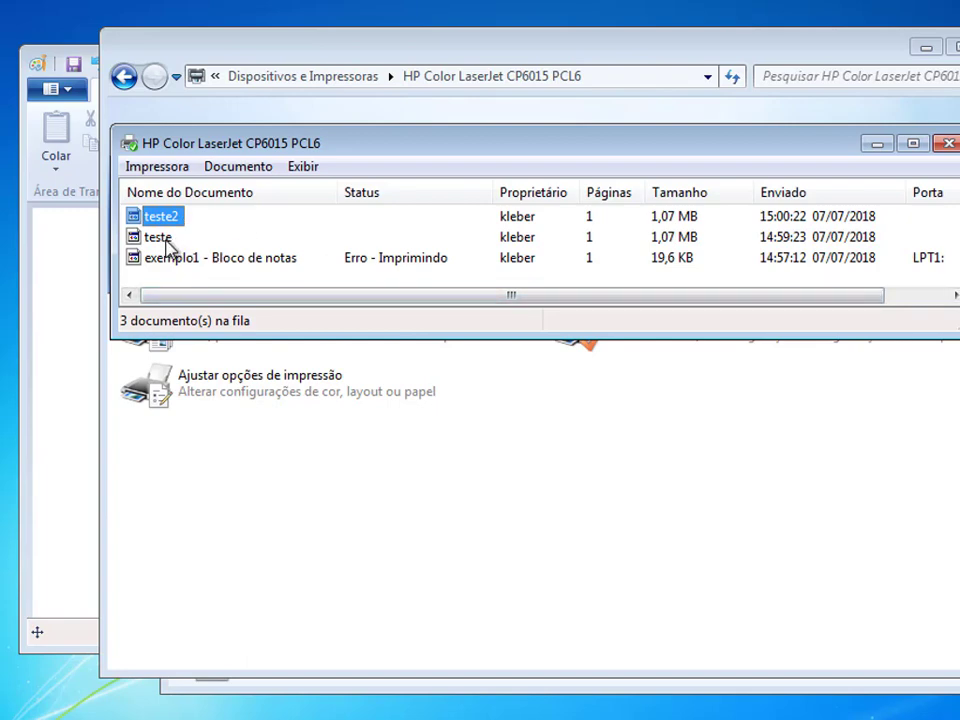
Step: Pause the teste job in the print queue
left_click(166, 240)
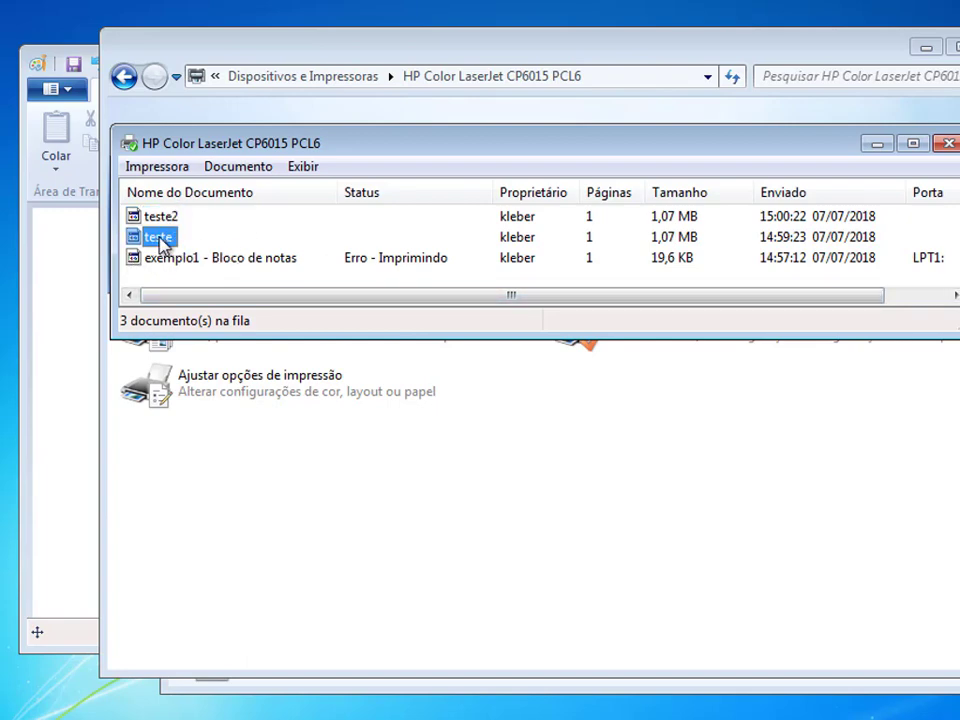
right_click(163, 245)
left_click(220, 254)
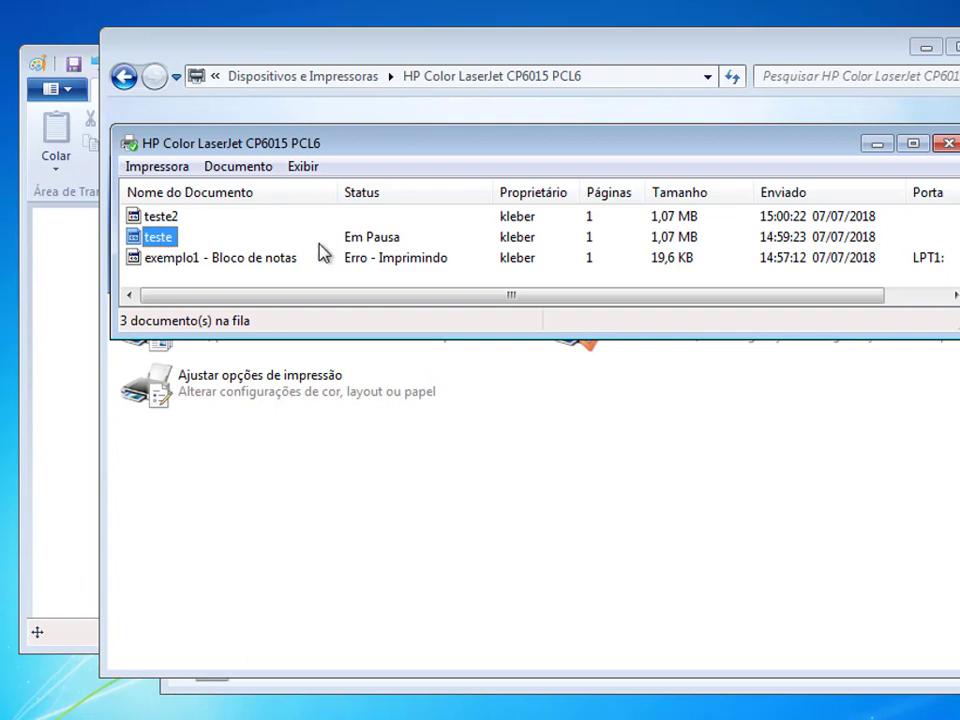
Step: Cancel the exemplo1 - Bloco de notas job in the print queue
left_click(185, 265)
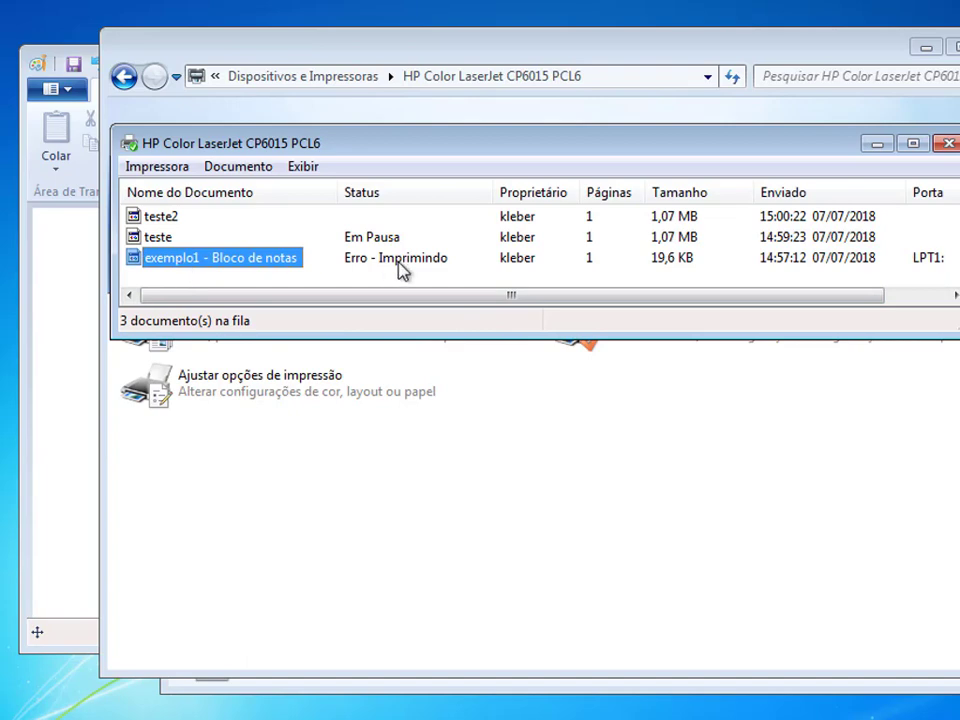
right_click(240, 266)
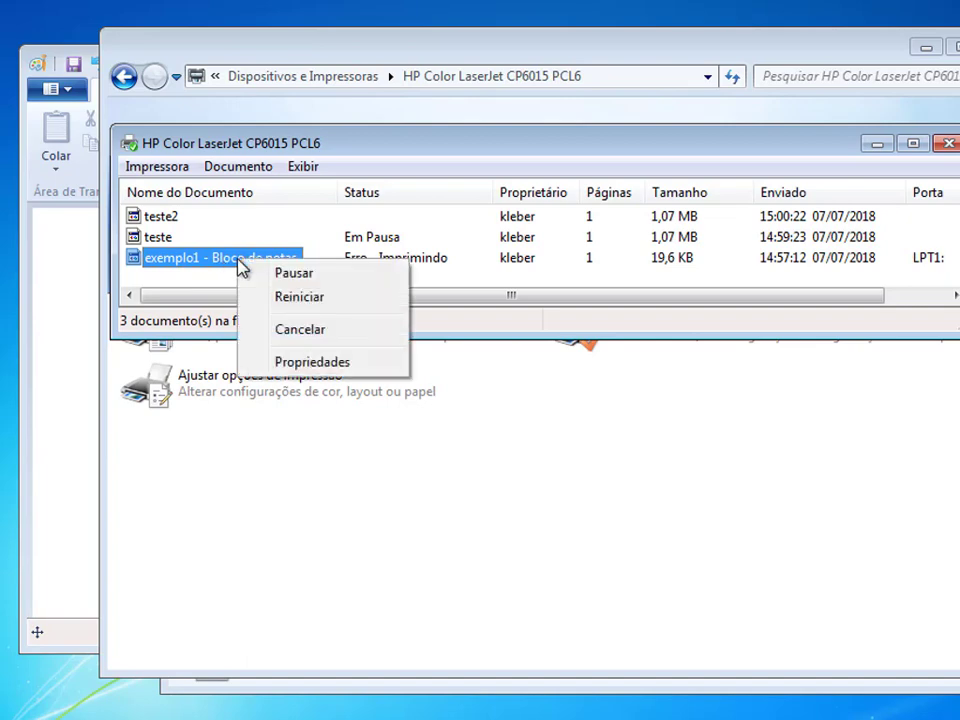
left_click(338, 337)
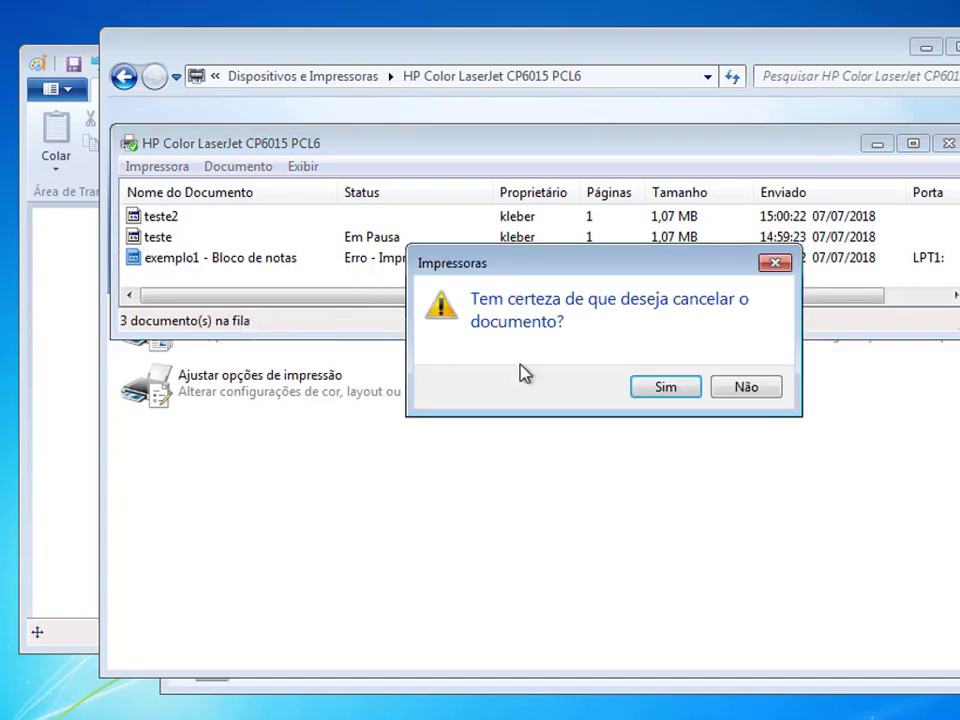
left_click(662, 396)
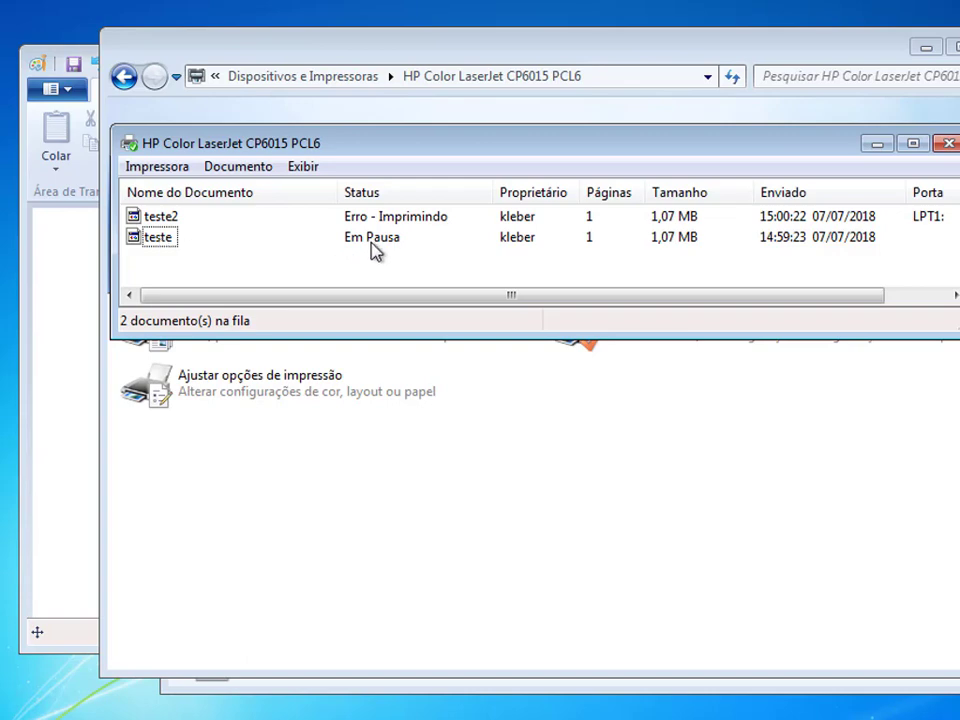
Step: Resume the paused teste job and select the teste2 job in the print queue
right_click(156, 240)
left_click(229, 256)
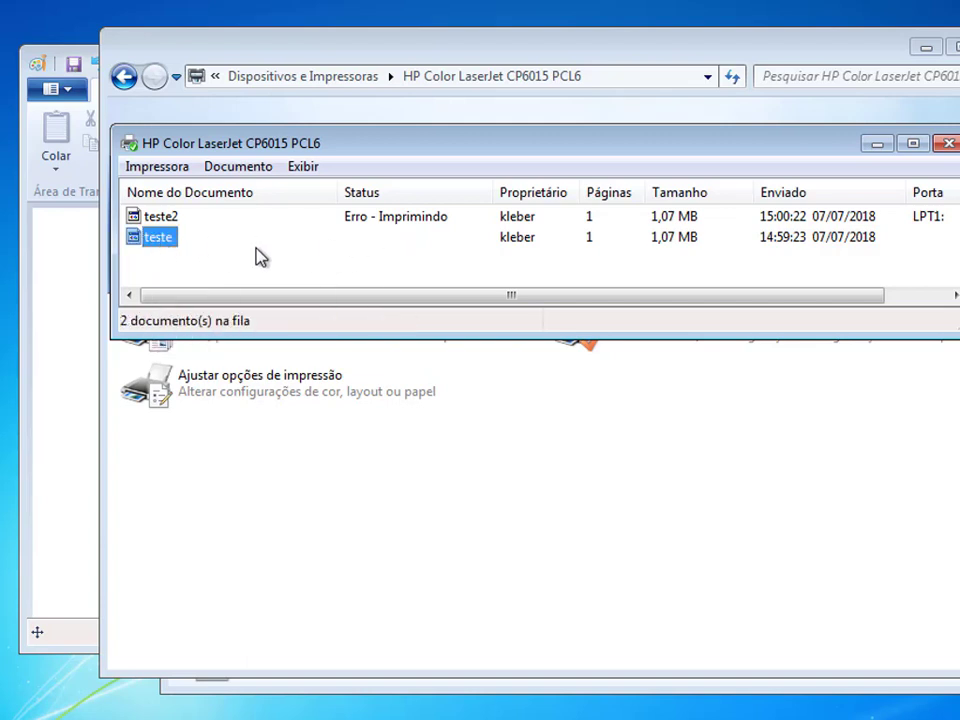
left_click(176, 220)
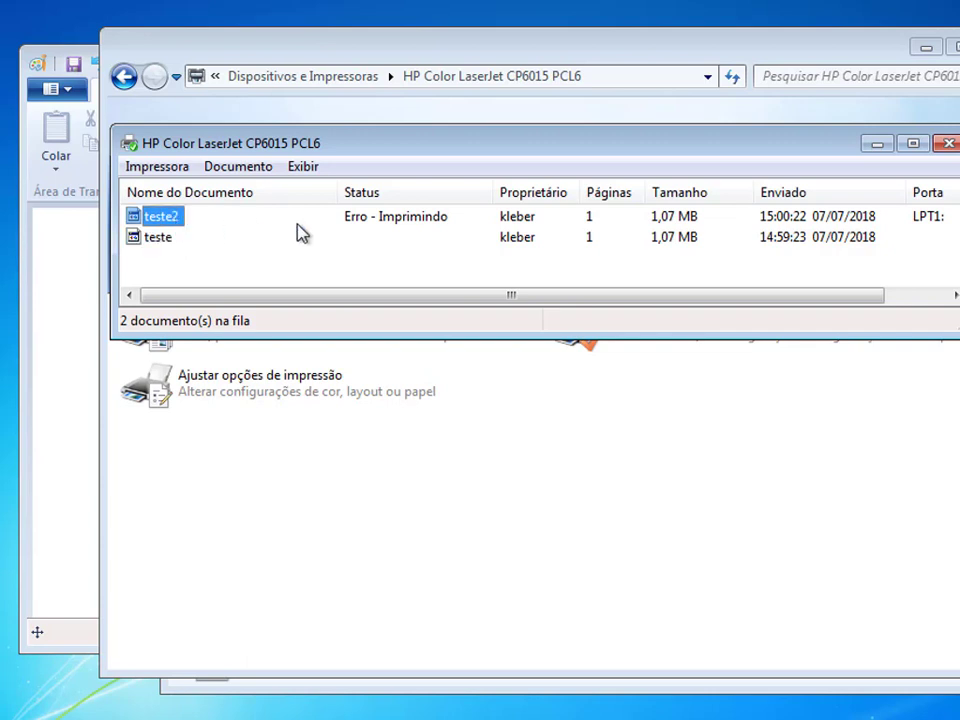
left_click(280, 230)
left_click(175, 221)
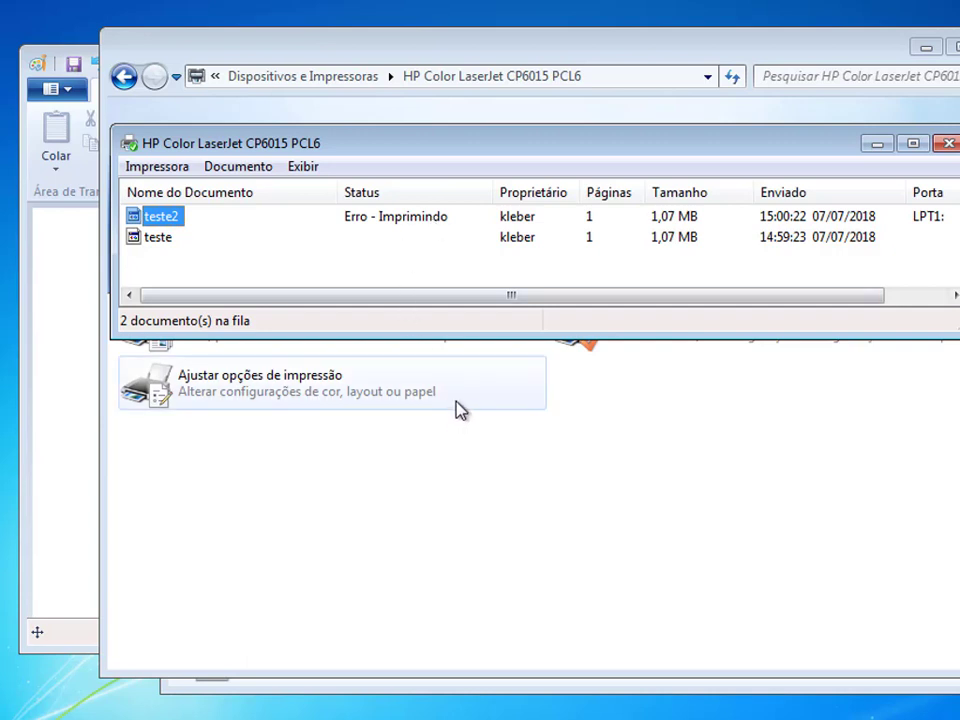
Step: Cancel the teste2 and teste print jobs, and close the print queue and the HP Color LaserJet window
key("Delete")
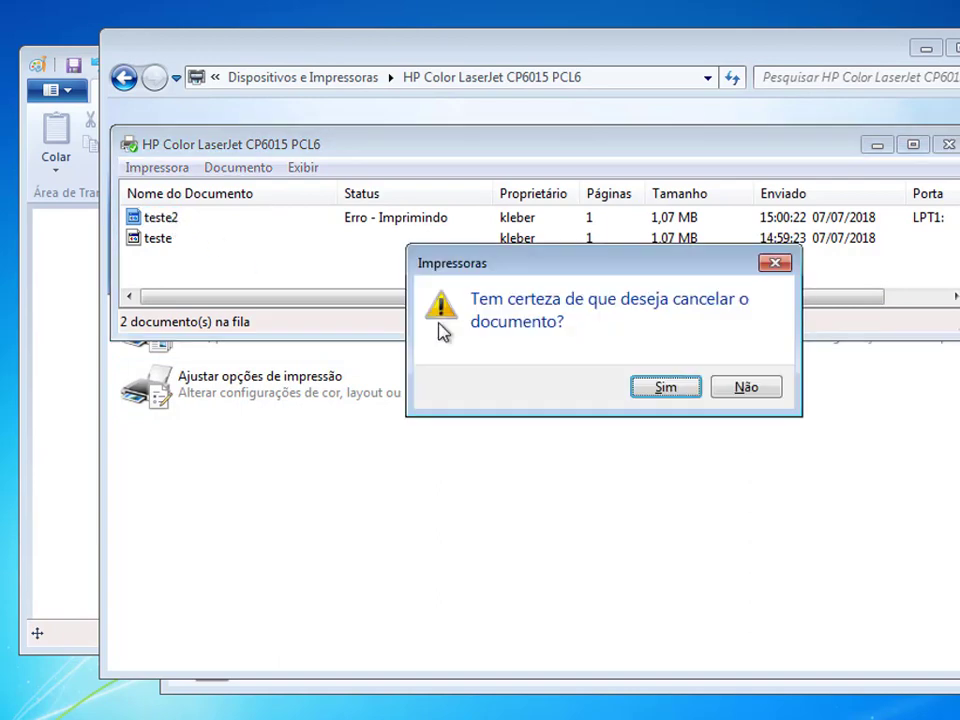
left_click(664, 388)
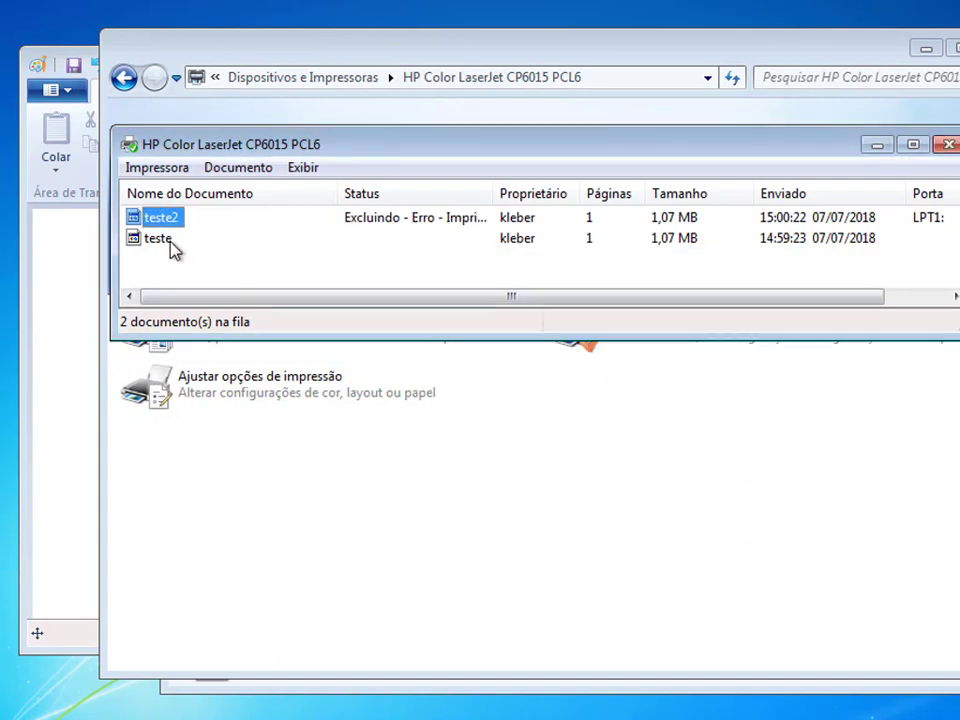
left_click(170, 243)
key("Delete")
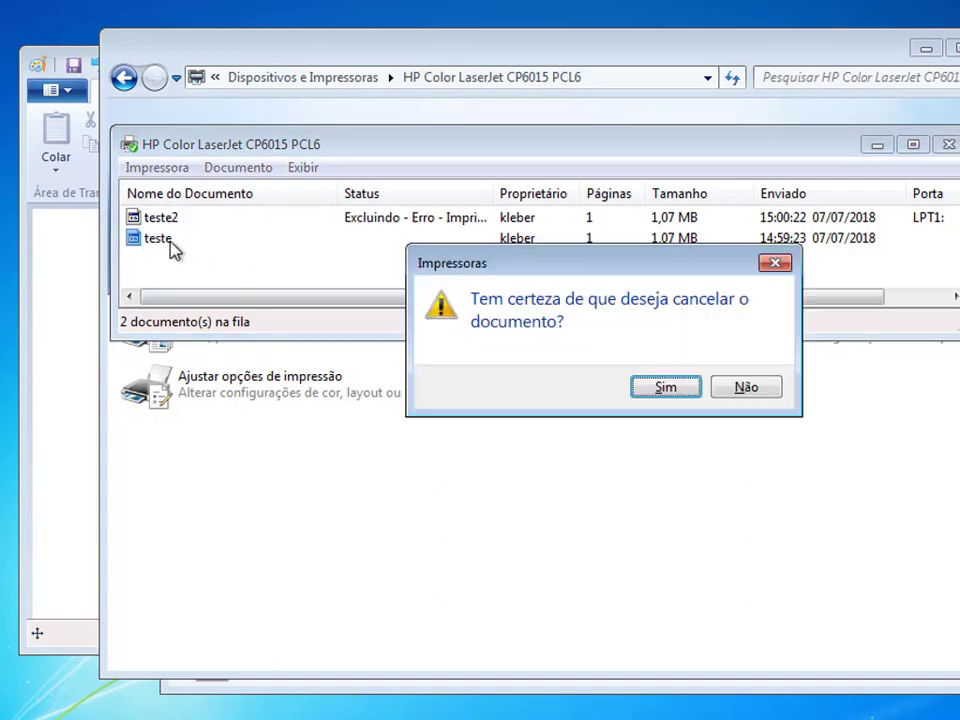
left_click(676, 396)
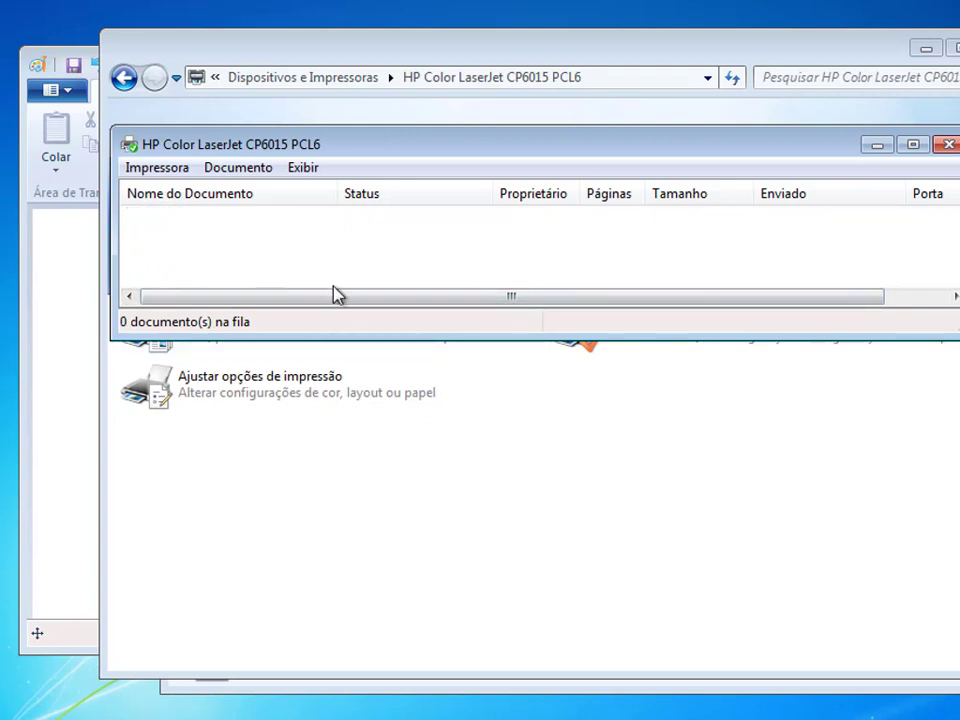
left_click(948, 146)
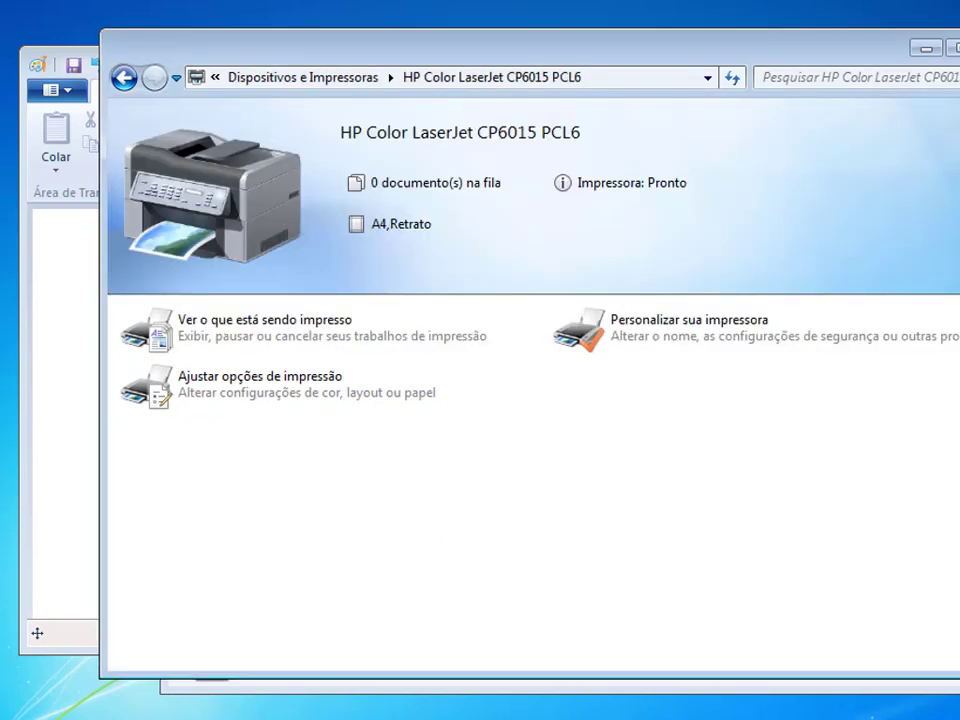
left_click(958, 47)
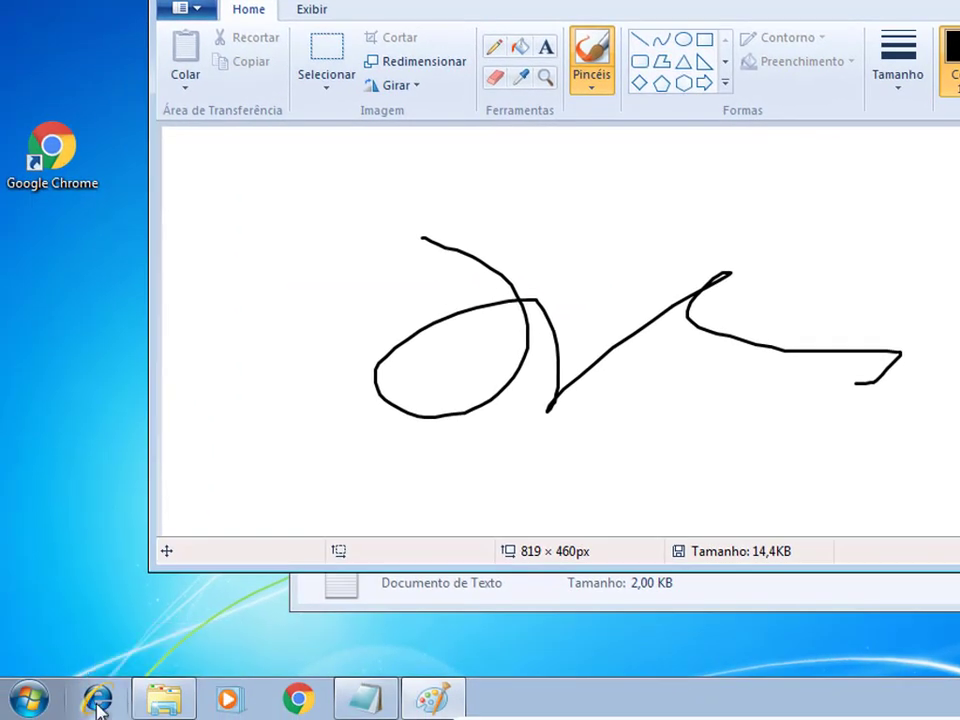
Step: Search programs and files for "imp" and open Dispositivos e Impressoras
left_click(24, 700)
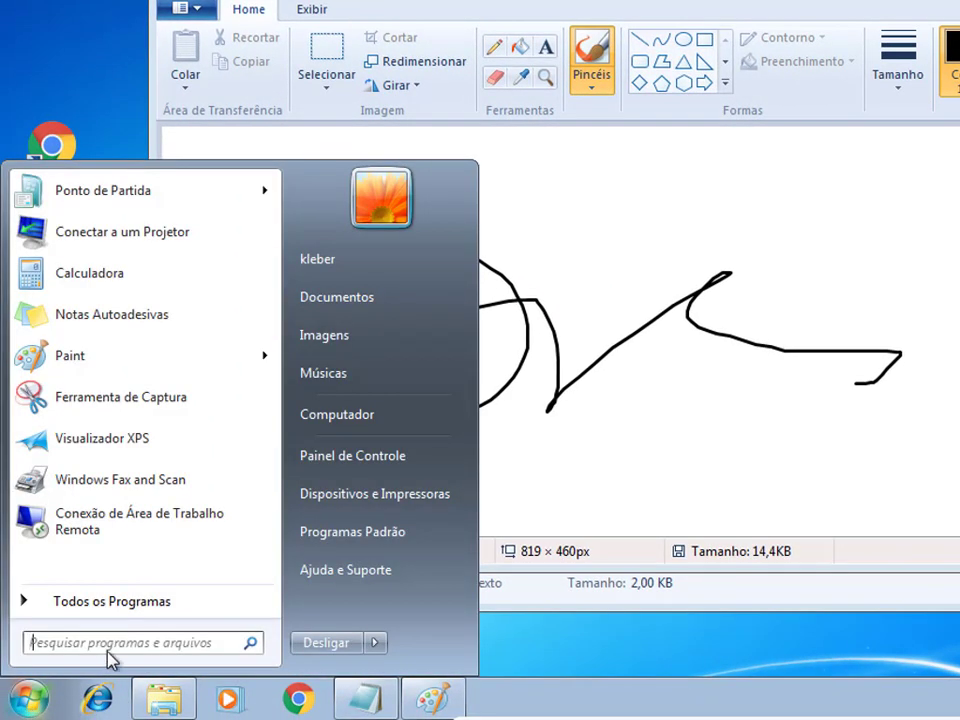
type("imp")
left_click(100, 281)
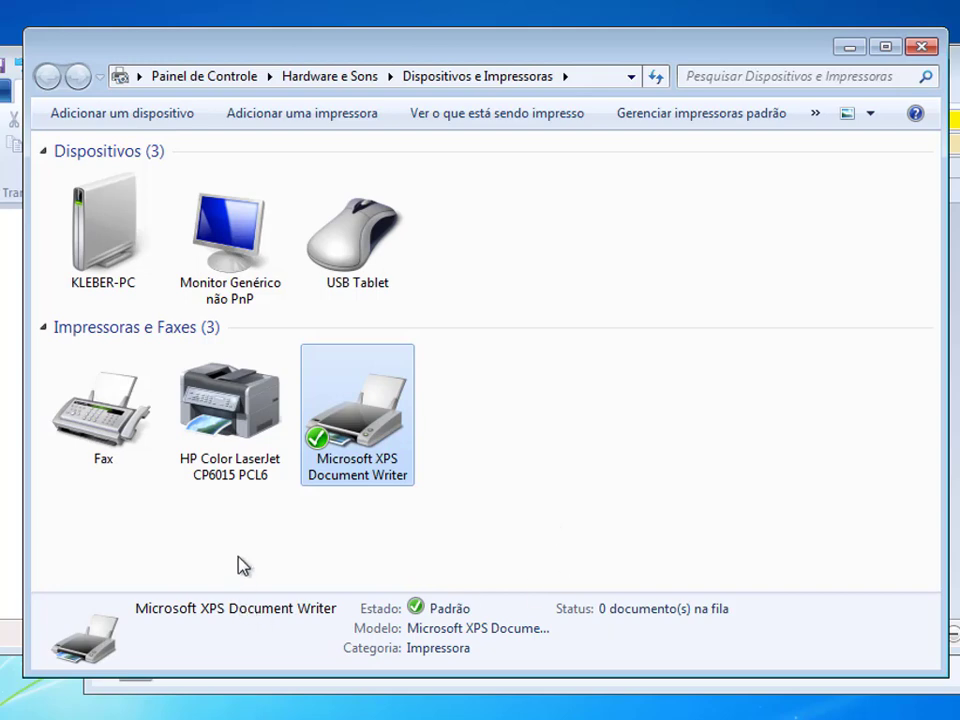
Step: Share the HP Color LaserJet CP6015 PCL6 on the network with the share name HP, through its printer properties
left_click(226, 412)
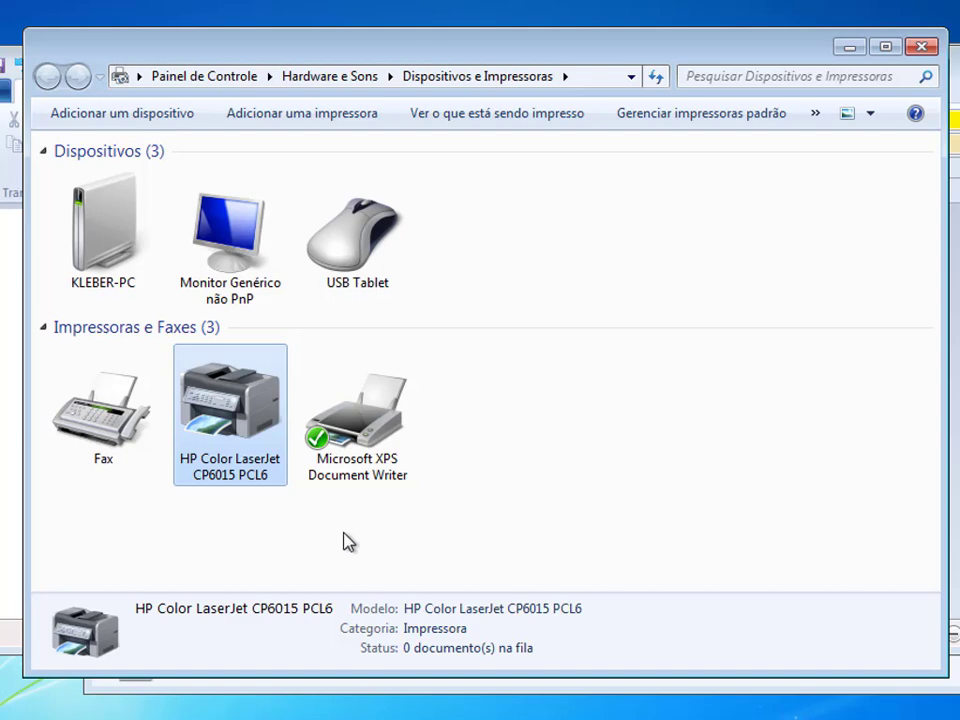
right_click(237, 420)
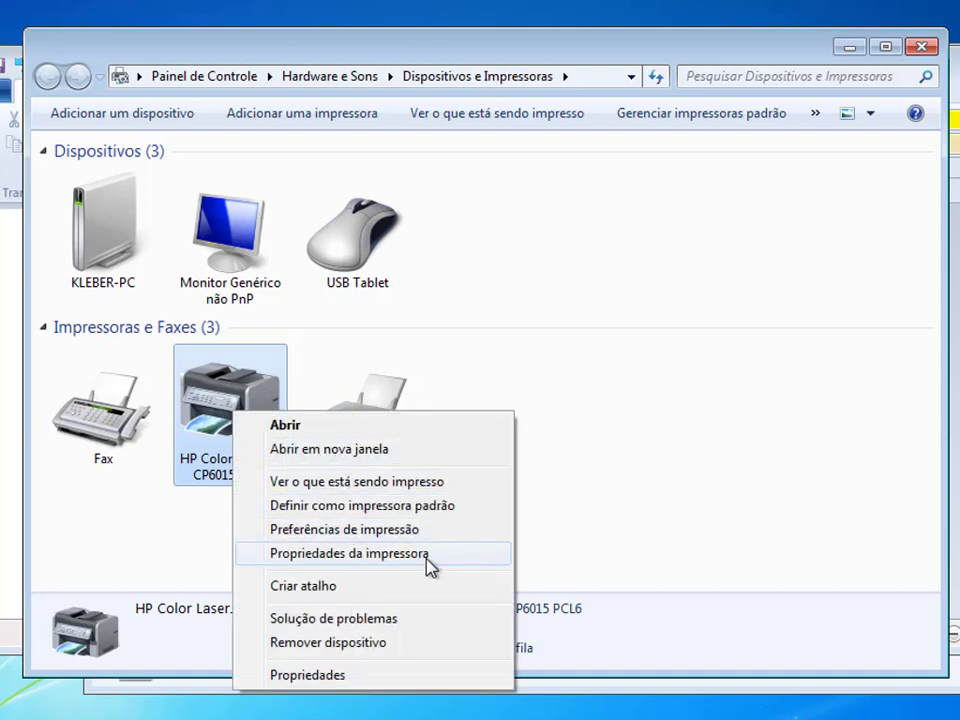
left_click(416, 553)
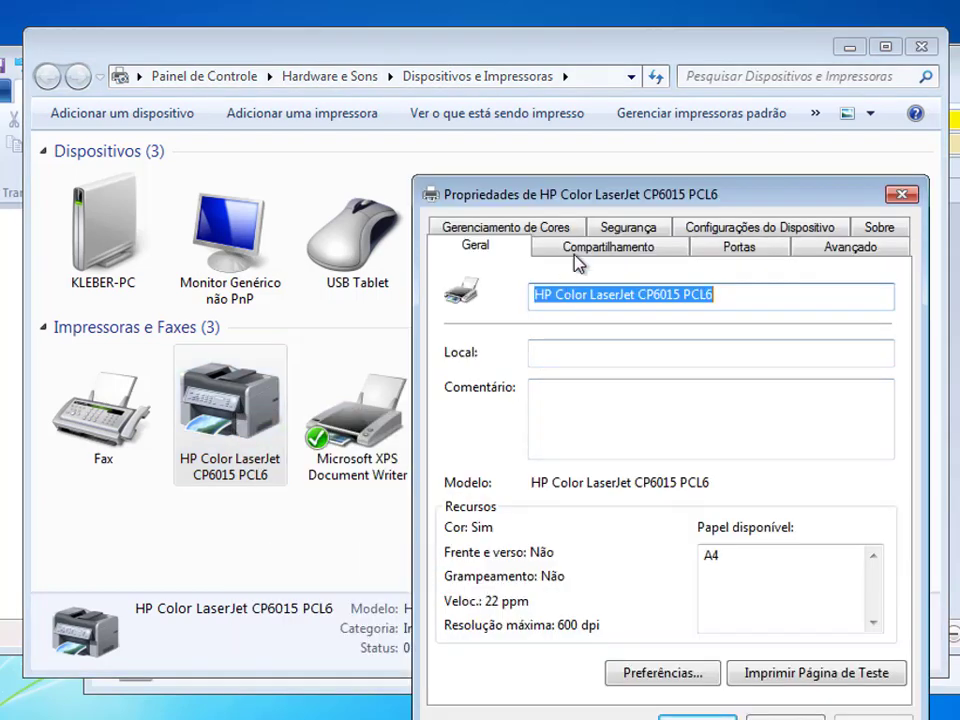
left_click(620, 252)
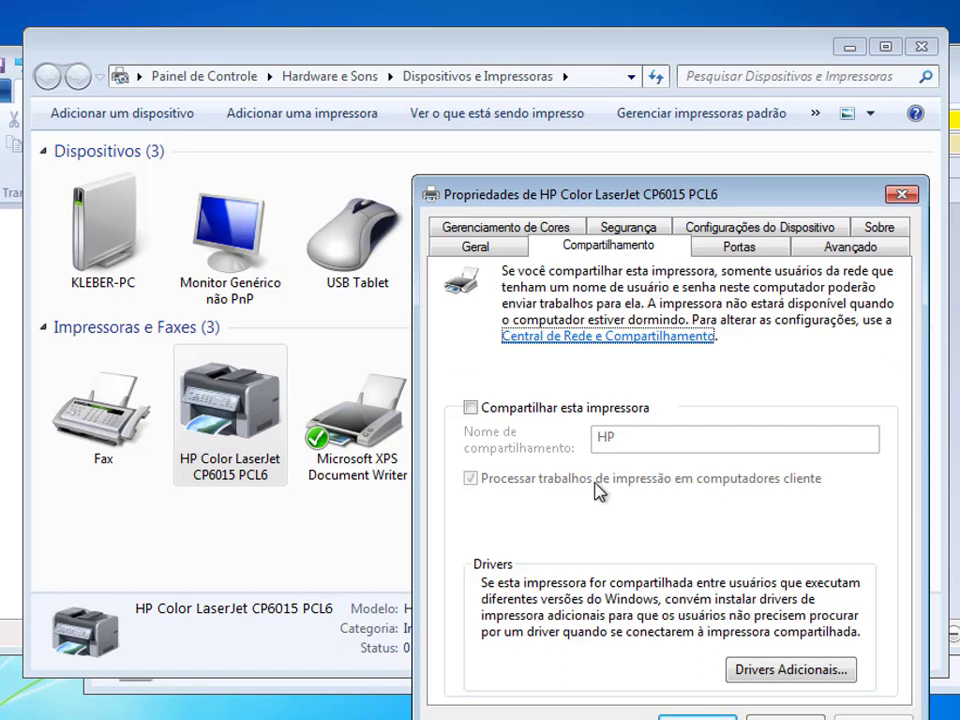
left_click(470, 408)
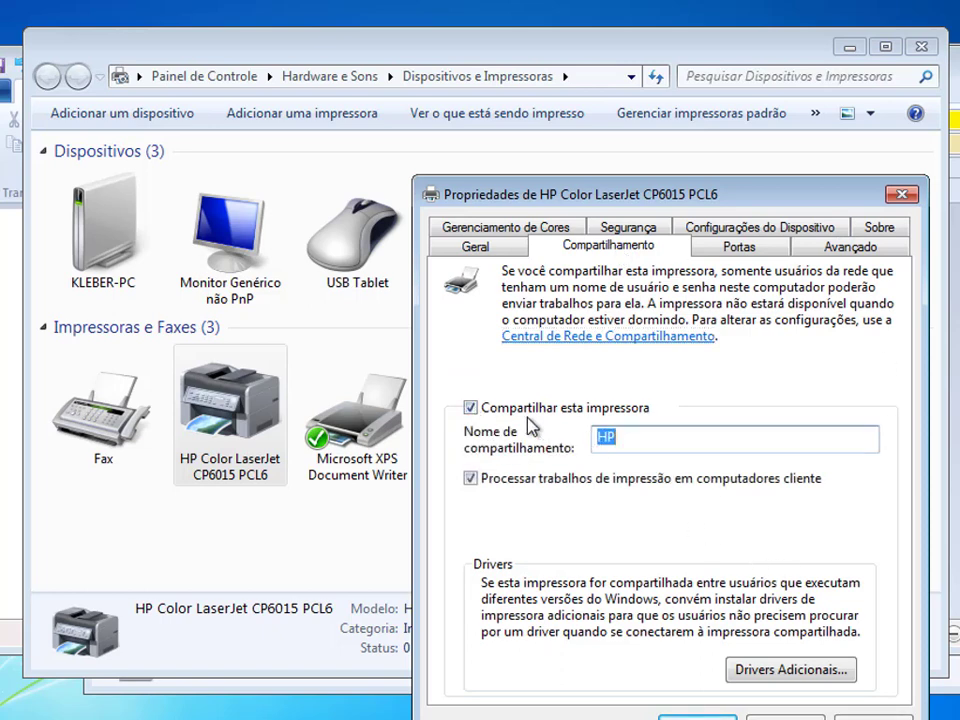
left_click(694, 440)
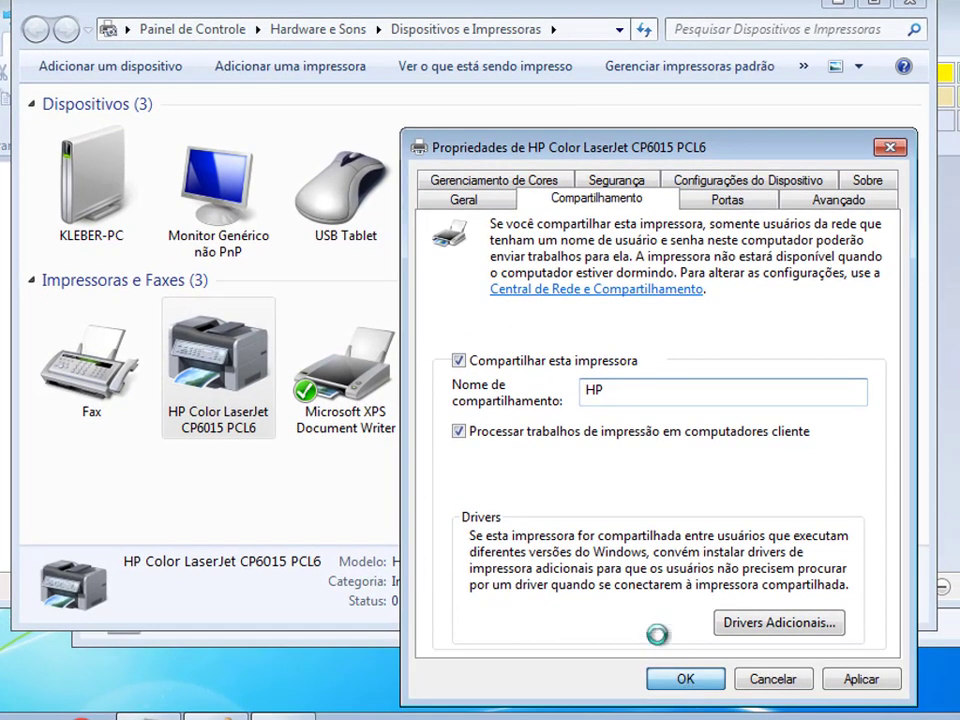
left_click(690, 717)
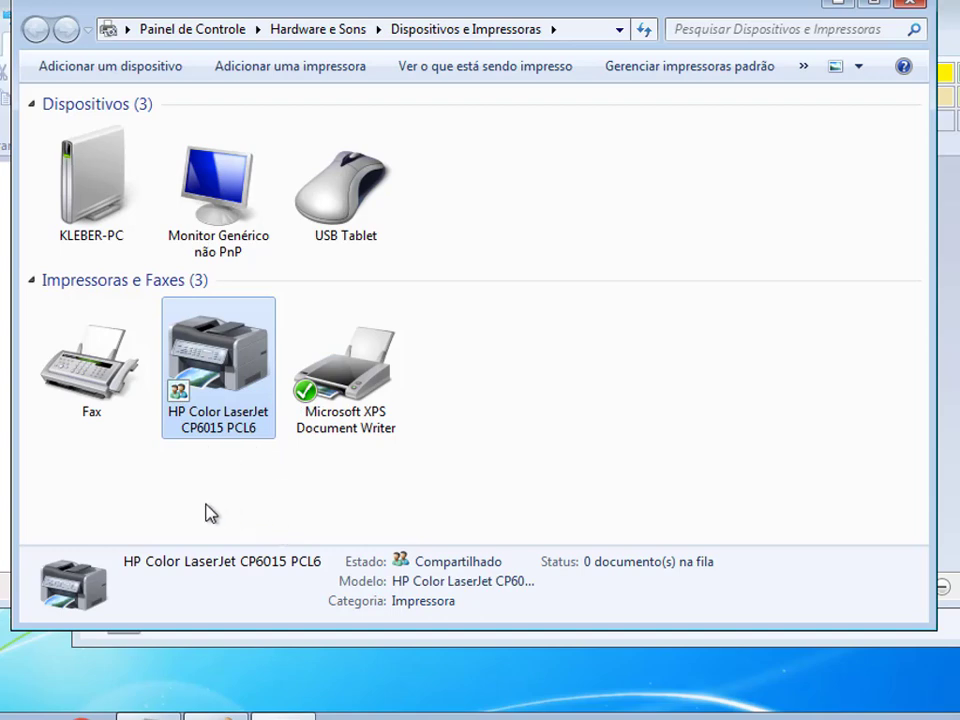
Step: Set the HP Color LaserJet CP6015 PCL6 as the default printer and check its status icons
right_click(267, 396)
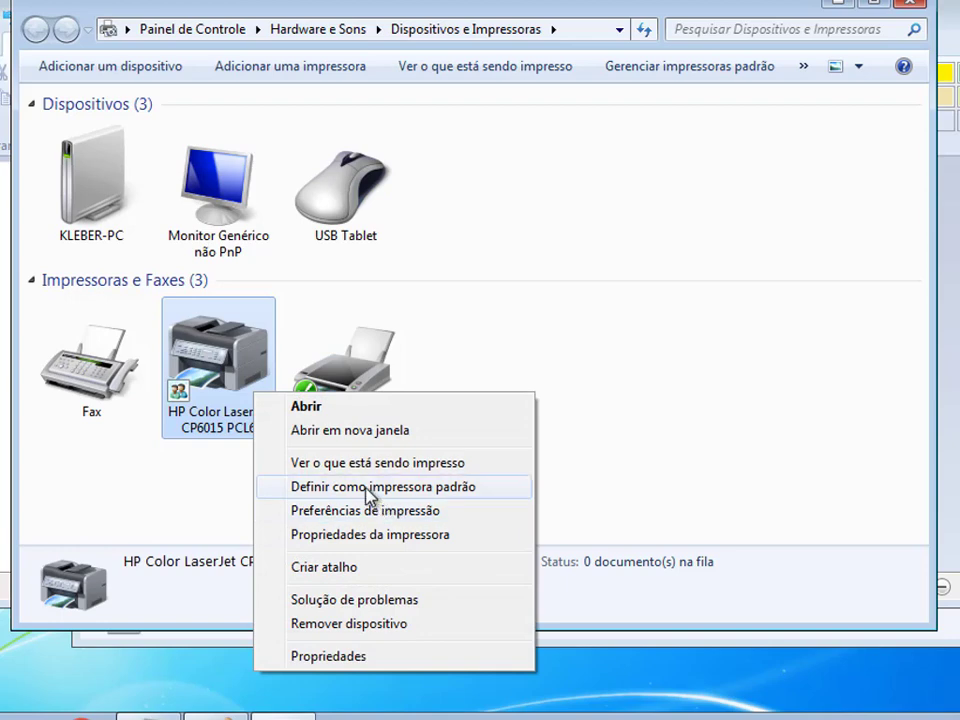
left_click(369, 487)
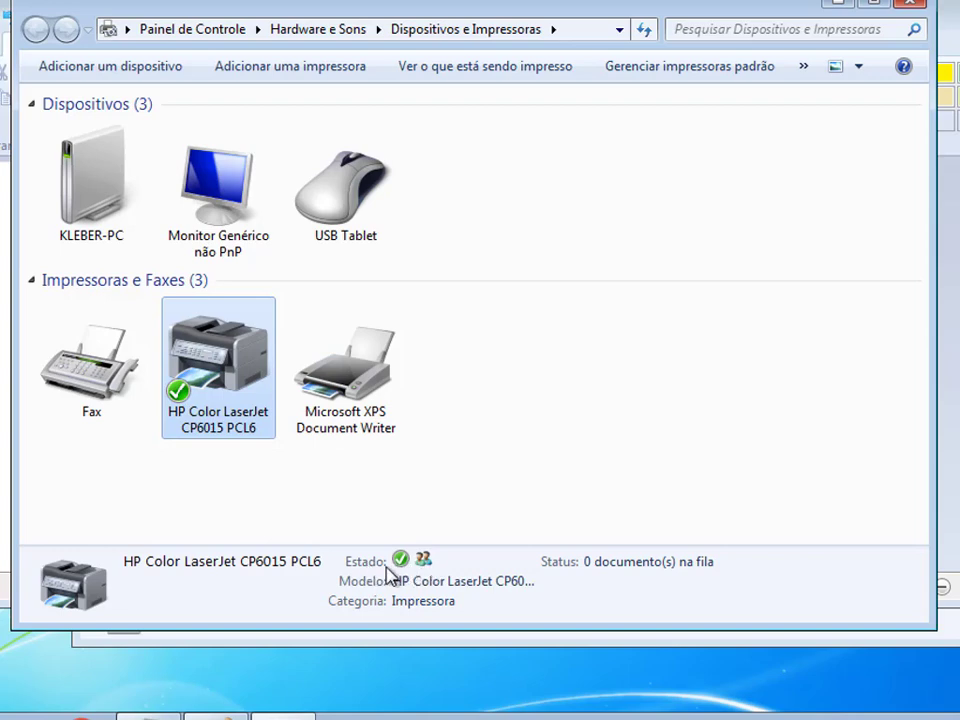
mouse_move(424, 568)
Step: Browse the network to this PC in Windows Explorer and open the print queue of its shared hp printer
left_click(8, 684)
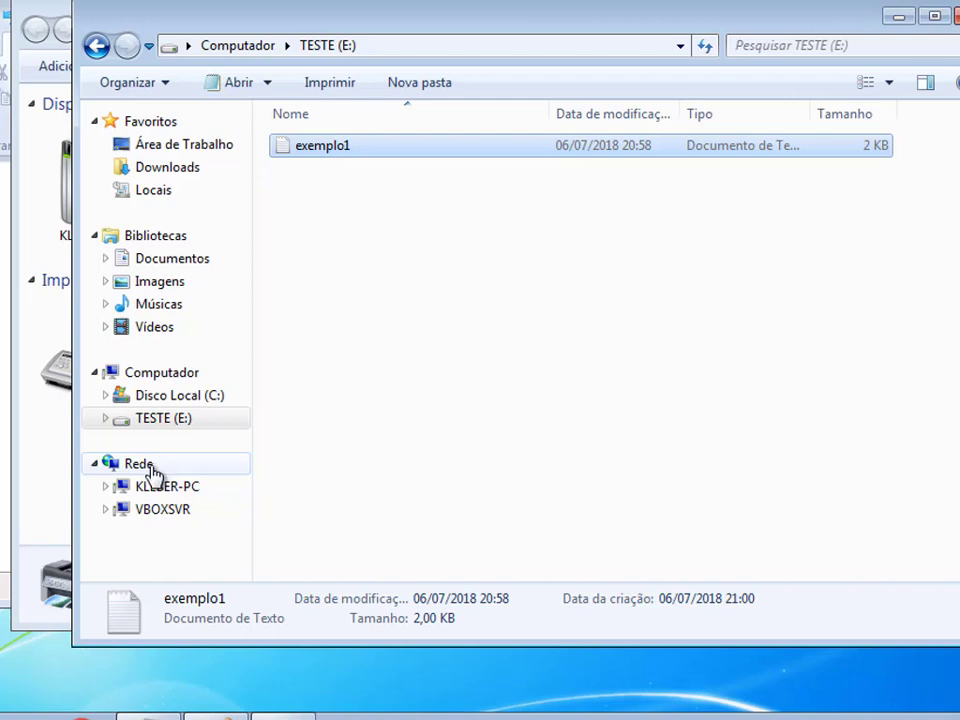
left_click(128, 467)
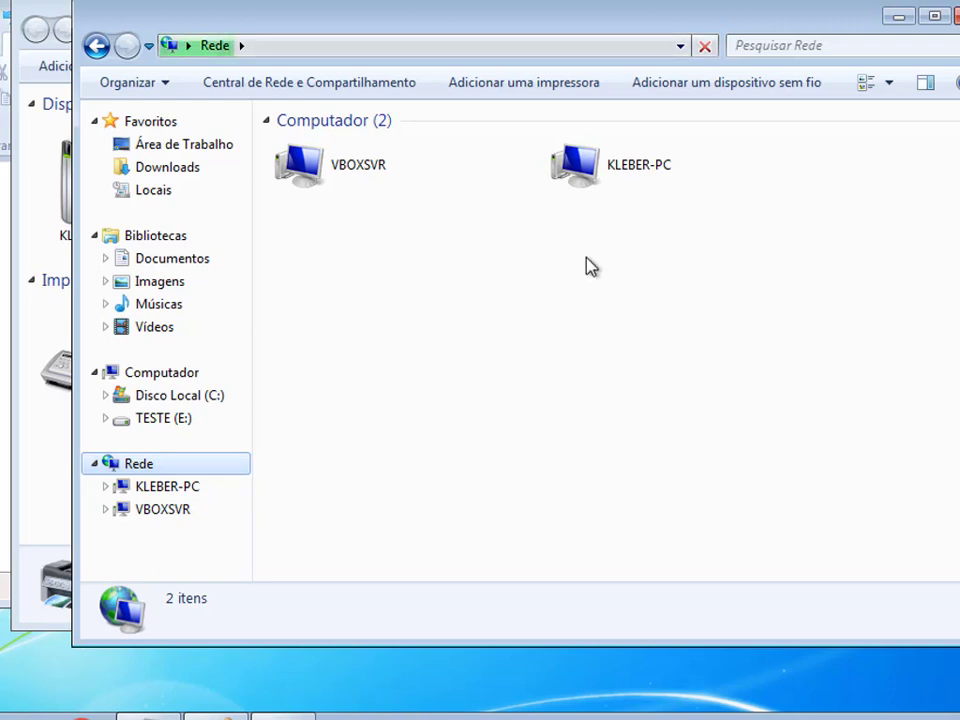
double_click(682, 188)
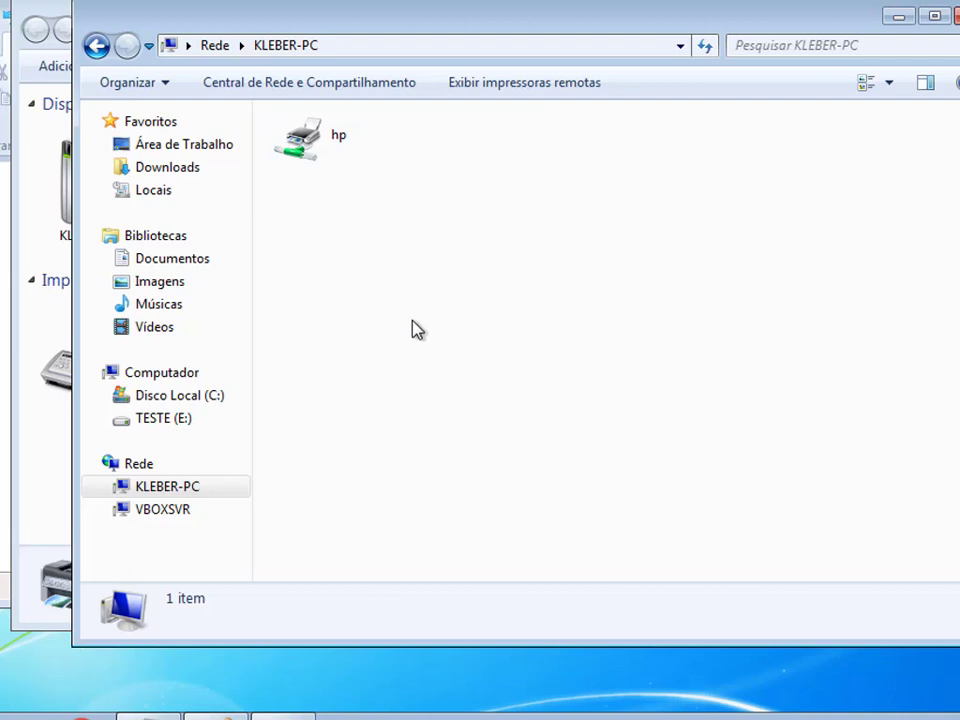
double_click(313, 148)
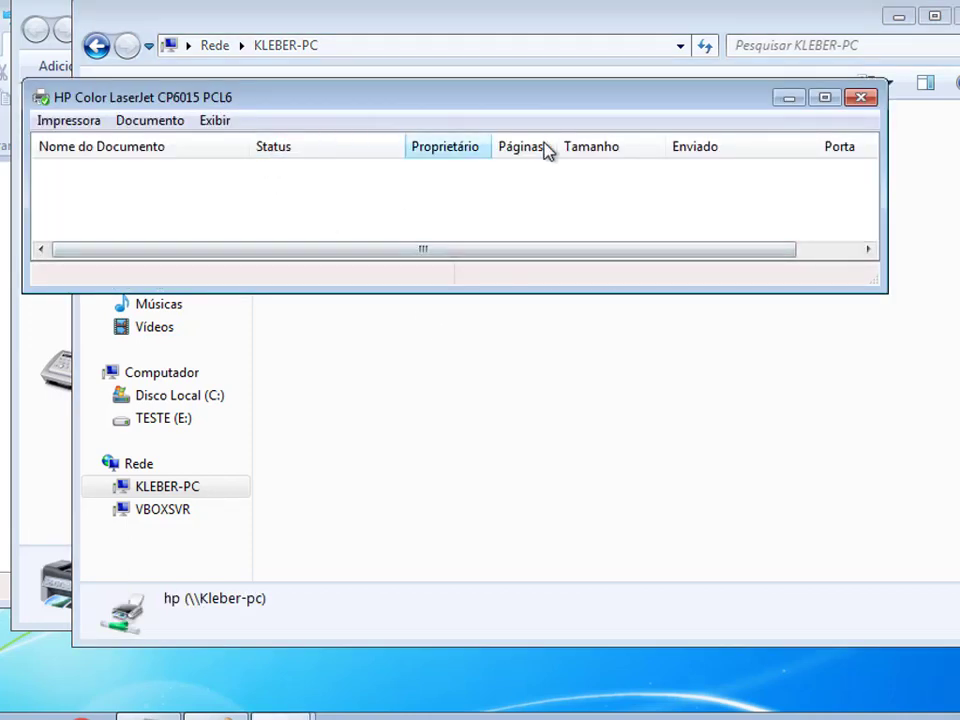
left_click_drag(340, 100, 397, 128)
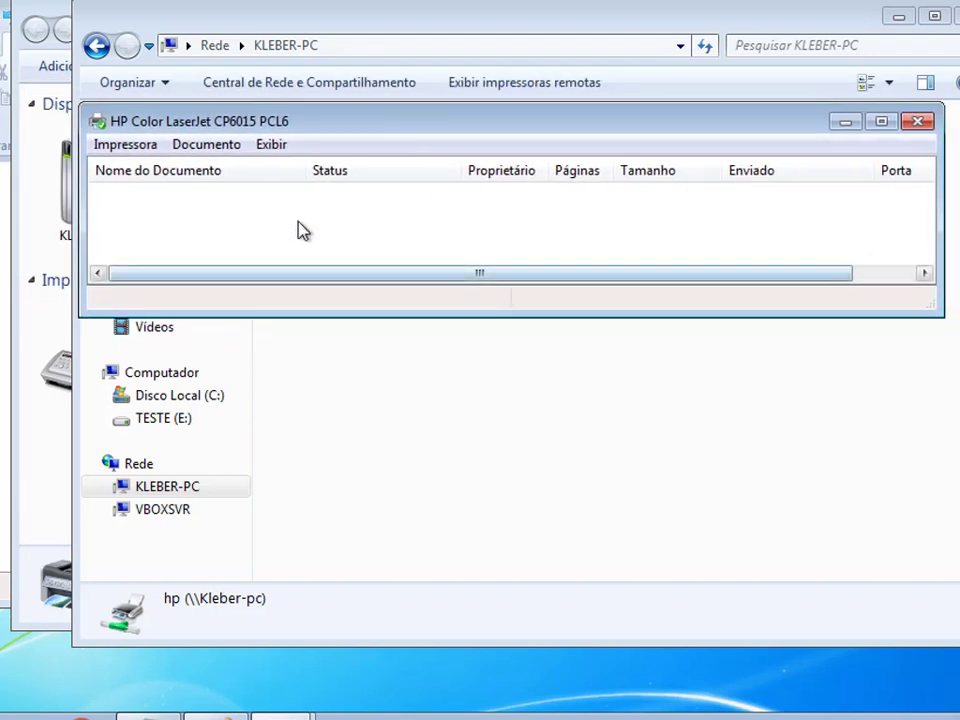